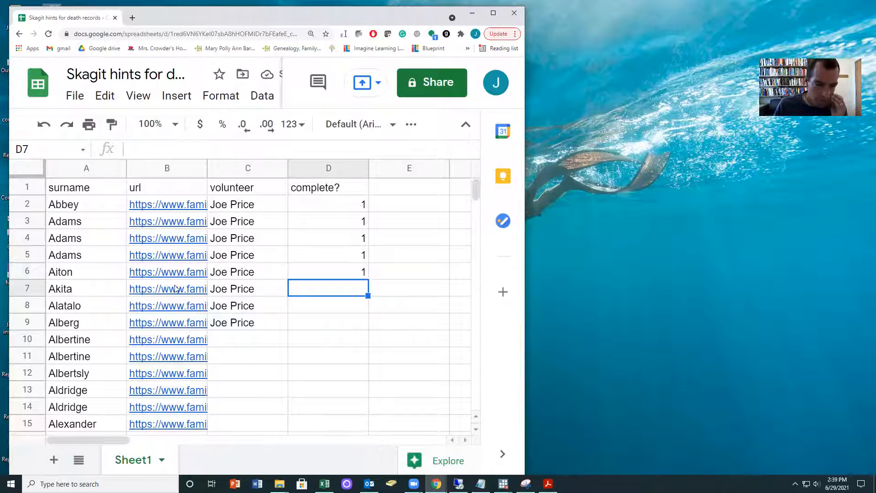
- Open the record link in row 7 and expand the details of the principal person for comparison with the Family Tree
click(169, 288)
click(225, 316)
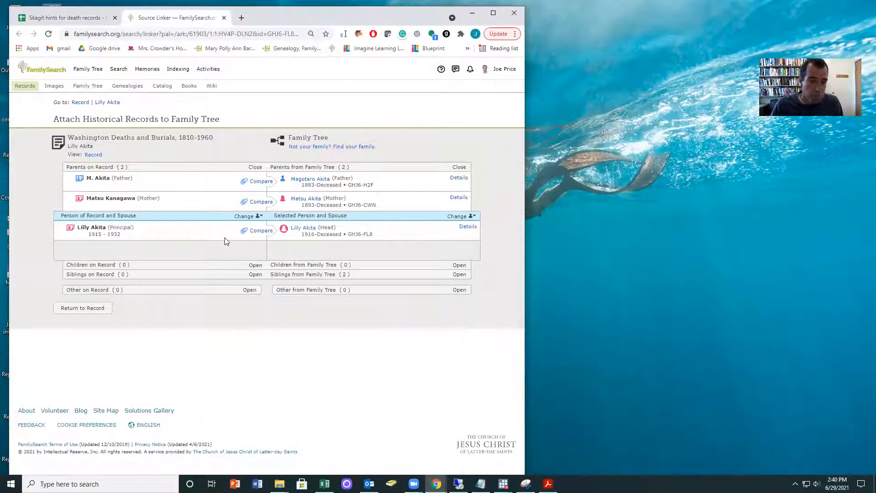
click(468, 227)
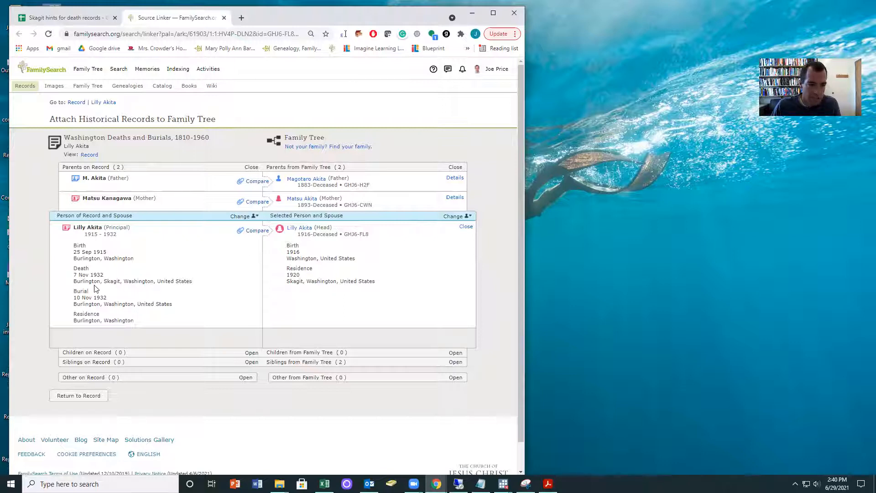
- Attach the death record to the principal person, transferring the death, burial and residence information to the Family Tree
click(257, 231)
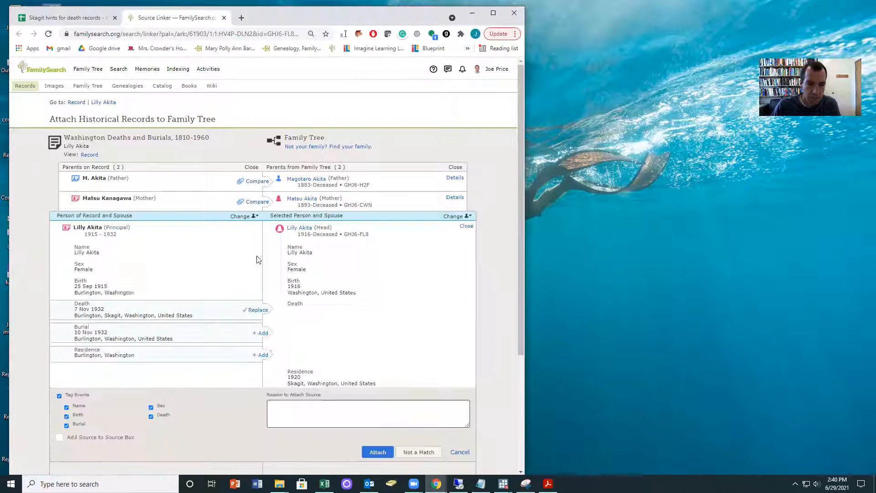
click(262, 356)
click(264, 334)
click(257, 310)
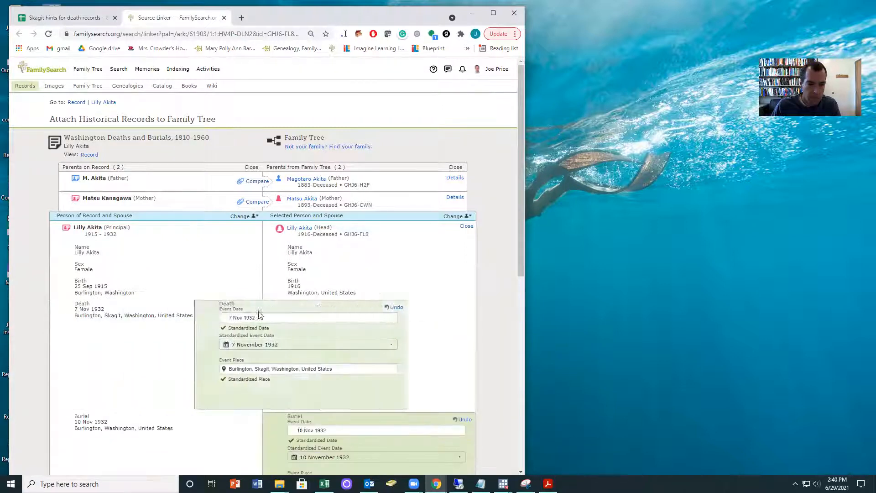
drag(118, 288, 70, 291)
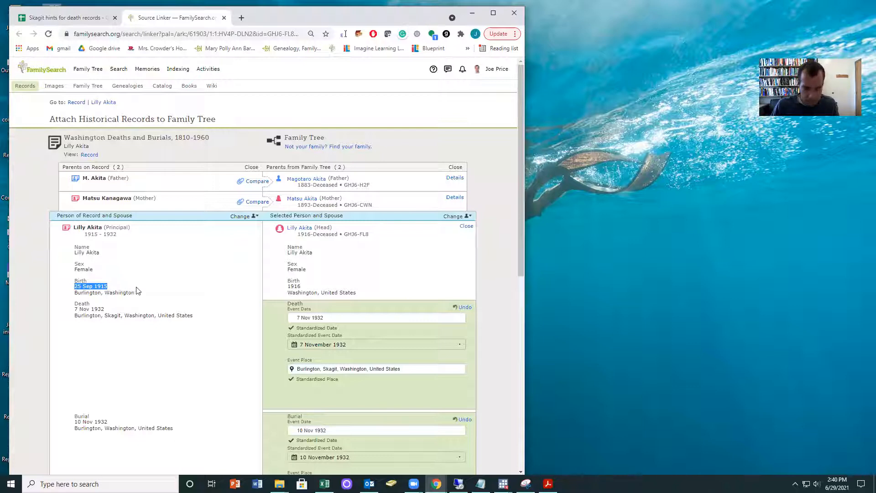
scroll(391, 401, down, 4)
click(375, 398)
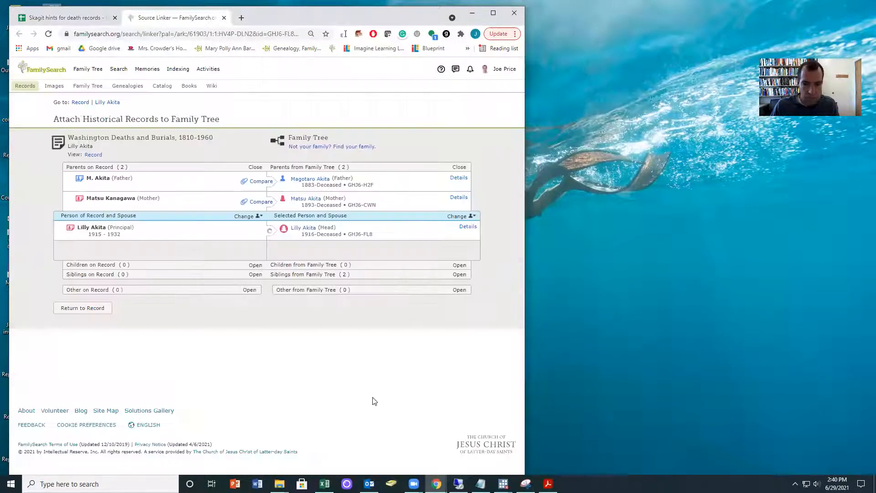
- Attach the same death record to the mother and the father in the Family Tree
click(260, 202)
click(417, 346)
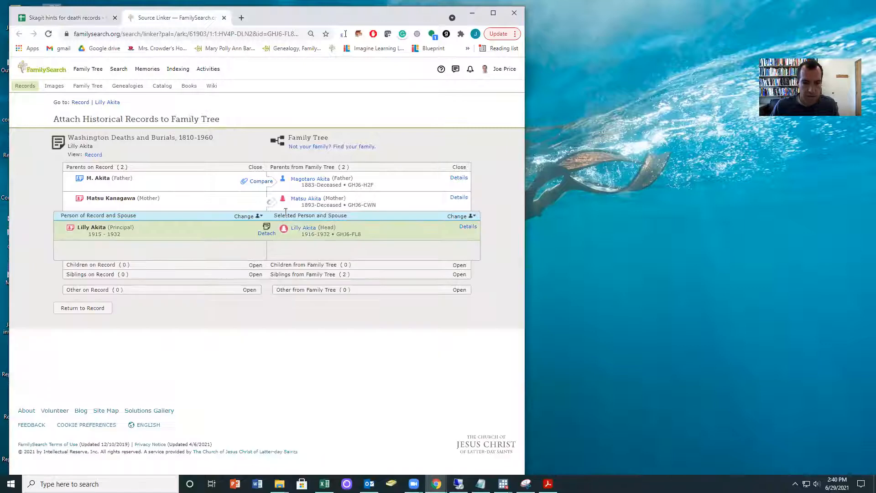
click(261, 182)
click(417, 327)
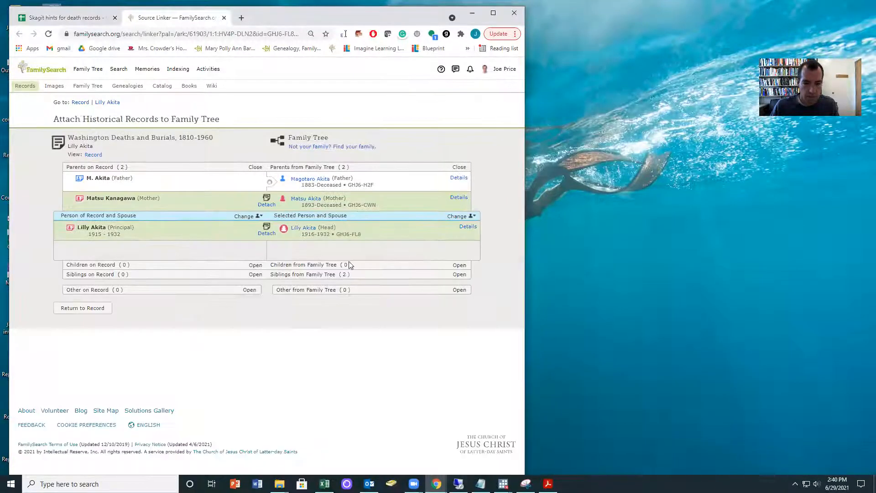
- On the principal's person page, set the full birth date from the record and the birthplace Burlington, Skagit, Washington, United States
click(298, 231)
click(380, 292)
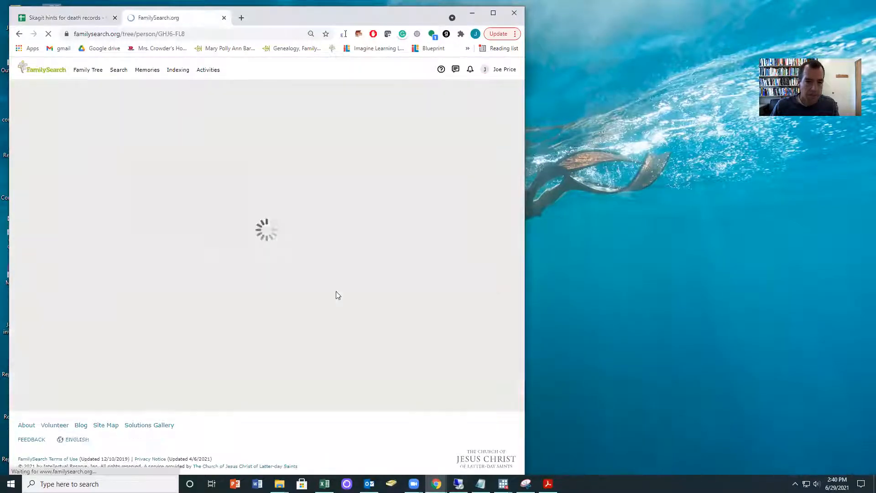
click(79, 252)
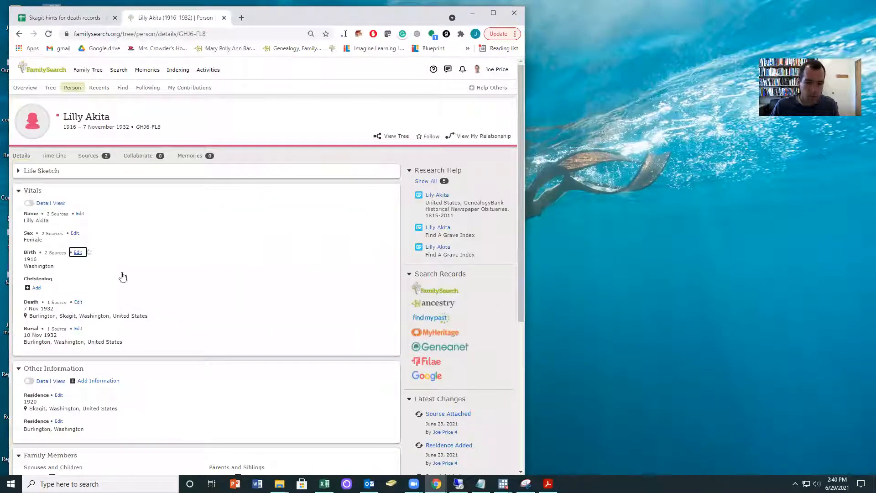
double_click(137, 216)
text(25 Sep 1915)
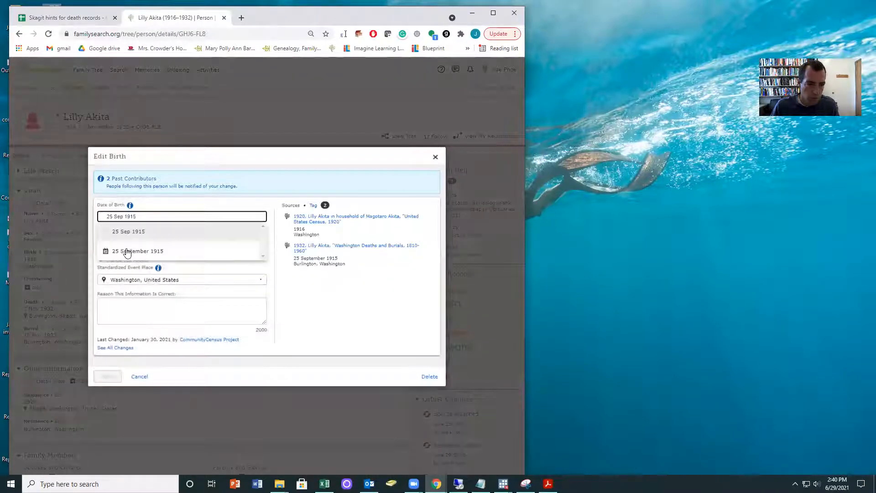
click(128, 251)
click(107, 248)
text(Burlington, Washington)
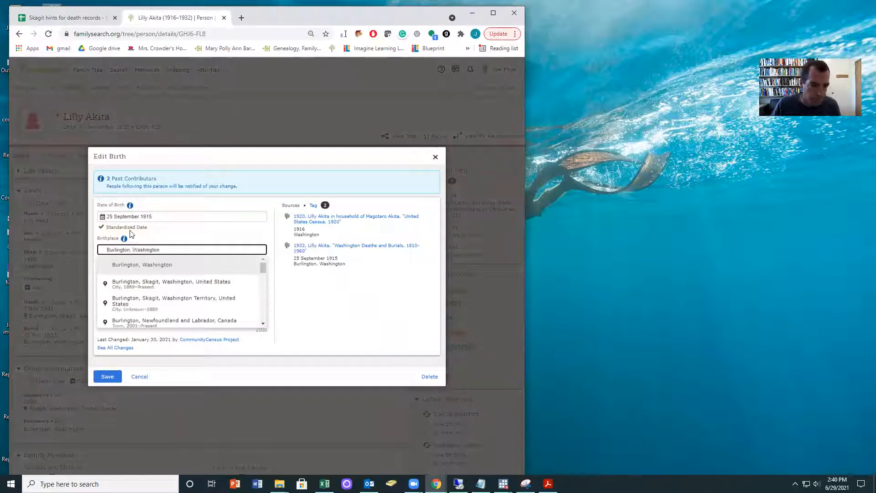
click(131, 283)
click(108, 376)
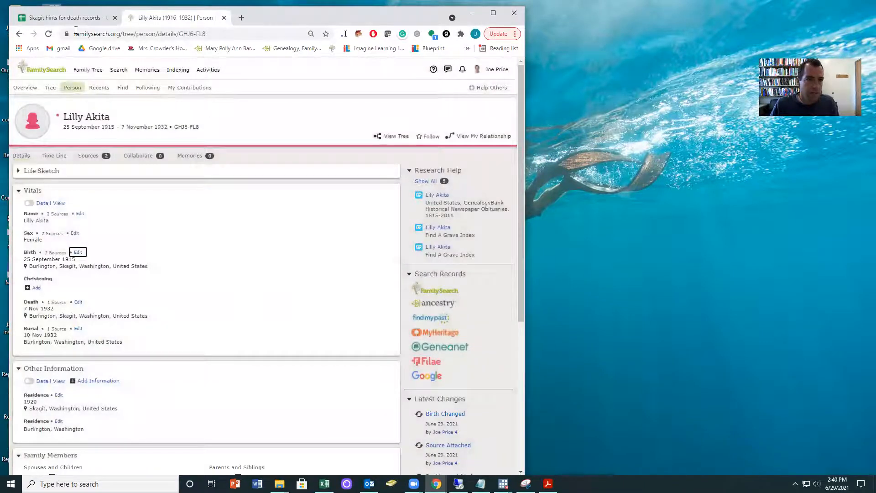
- Mark row 7 of the hints spreadsheet as complete with 1
key(ctrl+Tab)
click(322, 293)
text(1)
- Open the record link in row 8 and compare the son's details on the record with the Family Tree
click(187, 310)
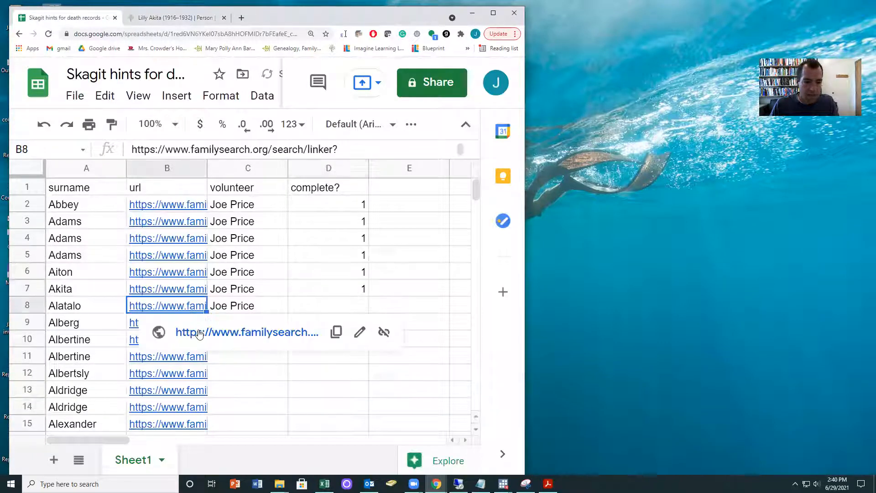
click(197, 333)
click(332, 17)
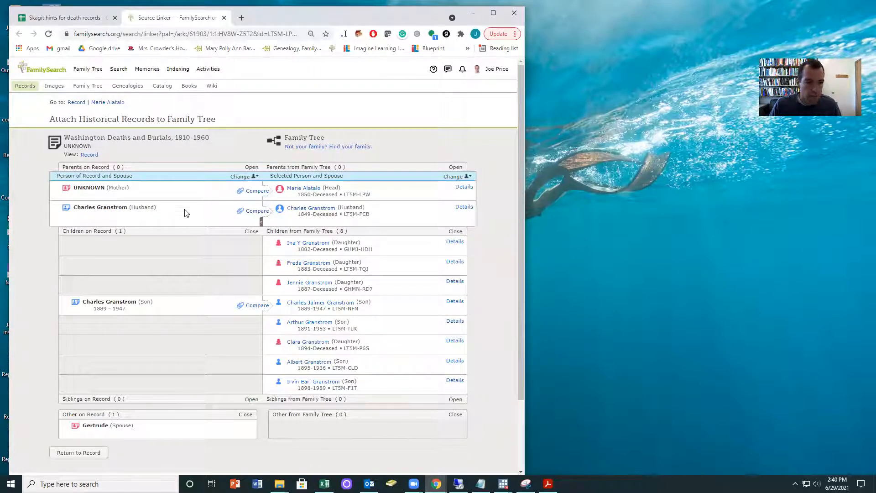
click(455, 302)
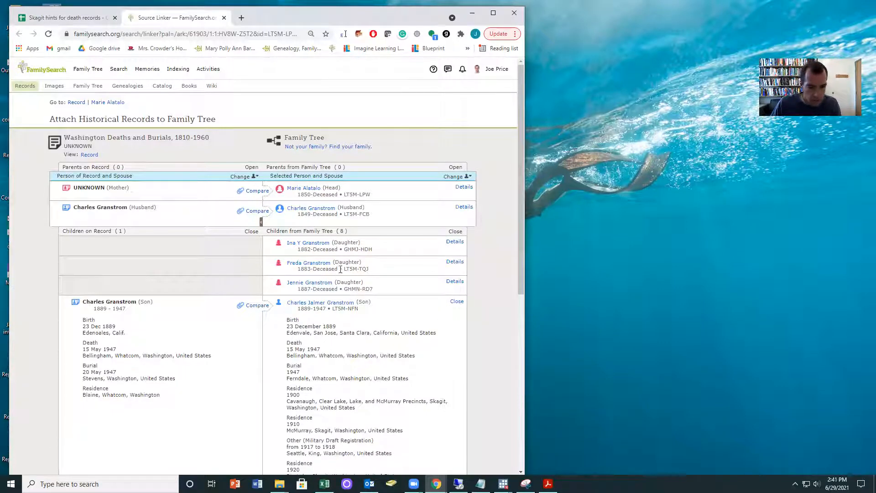
scroll(276, 309, down, 1)
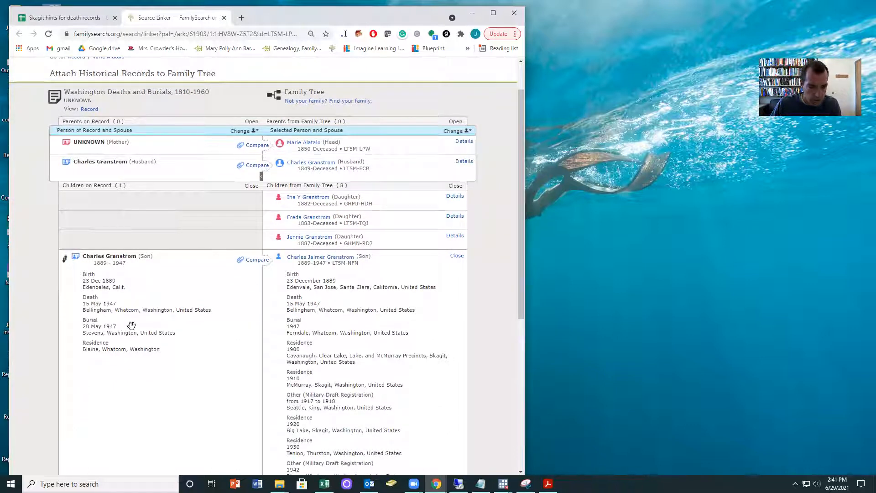
- Attach the death record to the matching son, adding the Blaine, Whatcom, Washington residence
click(257, 262)
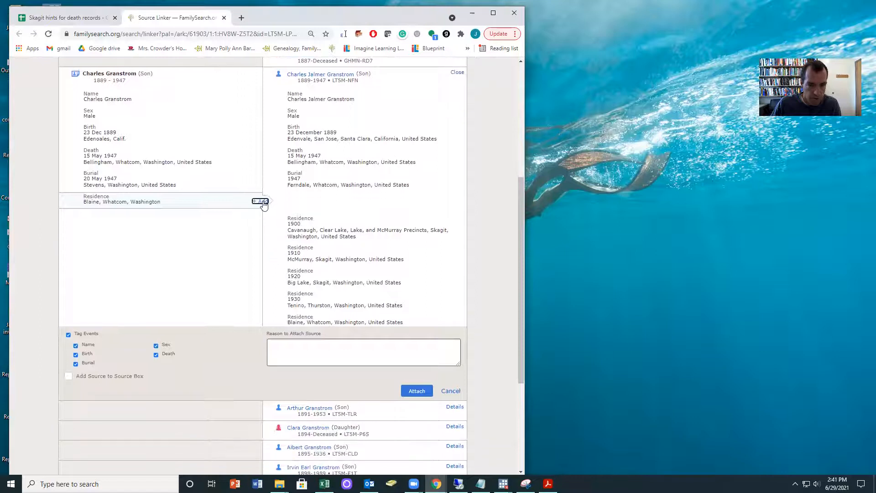
click(261, 201)
click(416, 294)
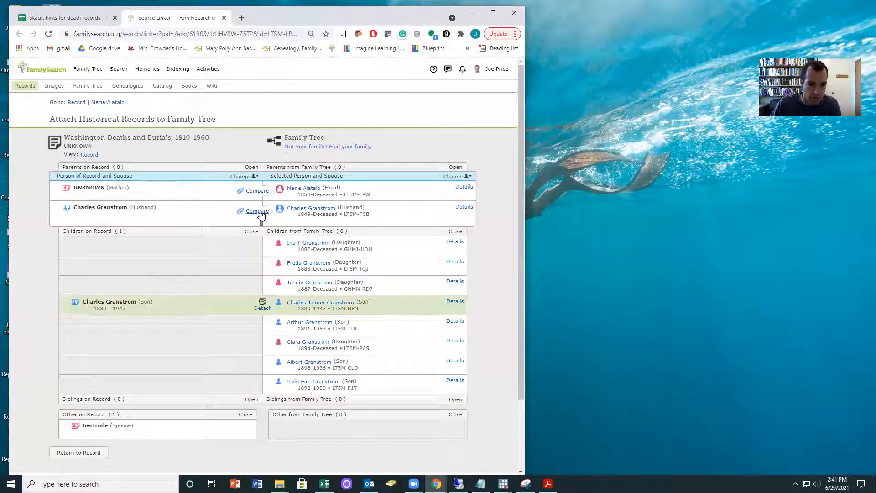
- Attach the death record to the husband and to the mother listed as UNKNOWN
click(257, 209)
click(426, 367)
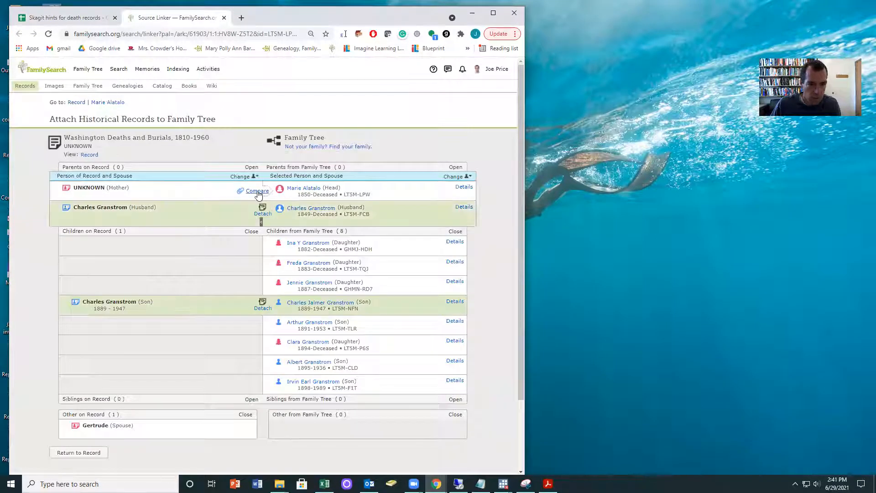
click(266, 192)
click(376, 364)
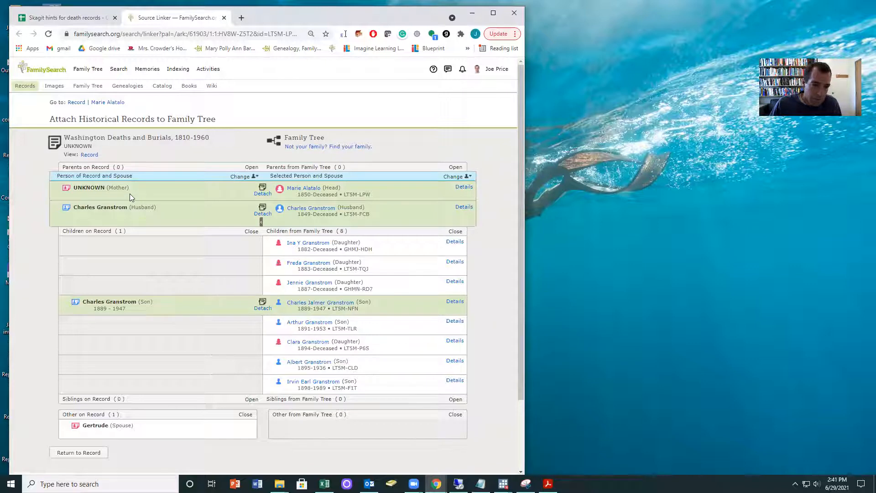
- Change the selected person to the son who is the record's principal and attach the record to his wife
click(454, 177)
click(397, 338)
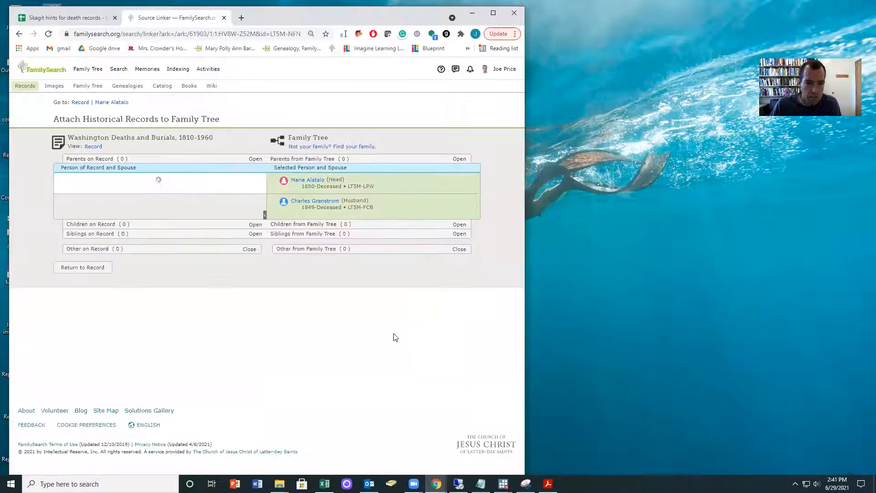
click(258, 252)
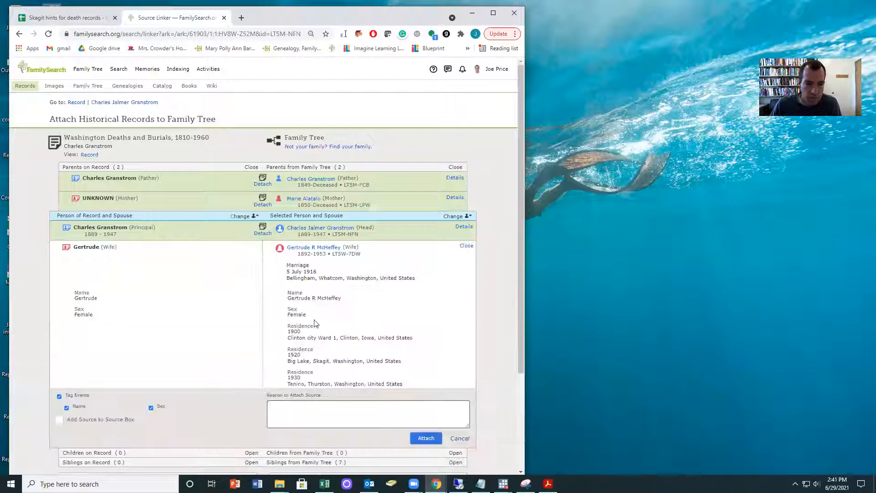
click(426, 439)
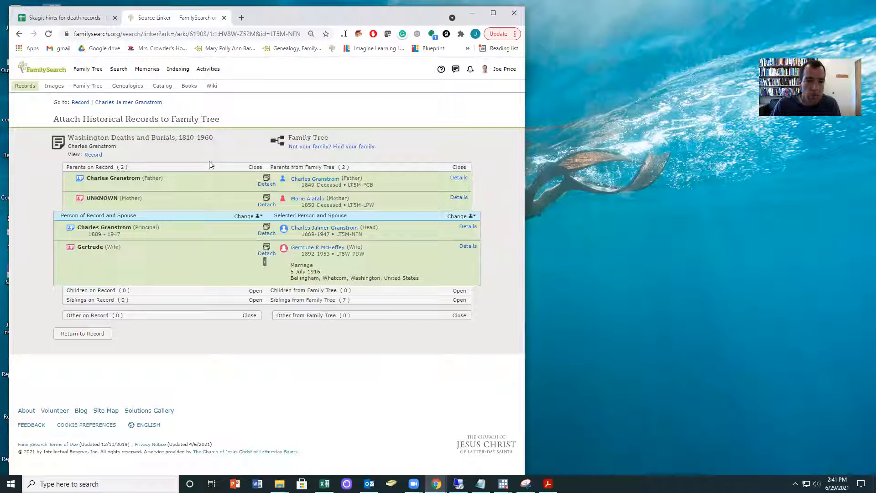
- Mark row 8 of the hints spreadsheet as complete with 1
click(64, 17)
click(334, 314)
text(1)
key(Return)
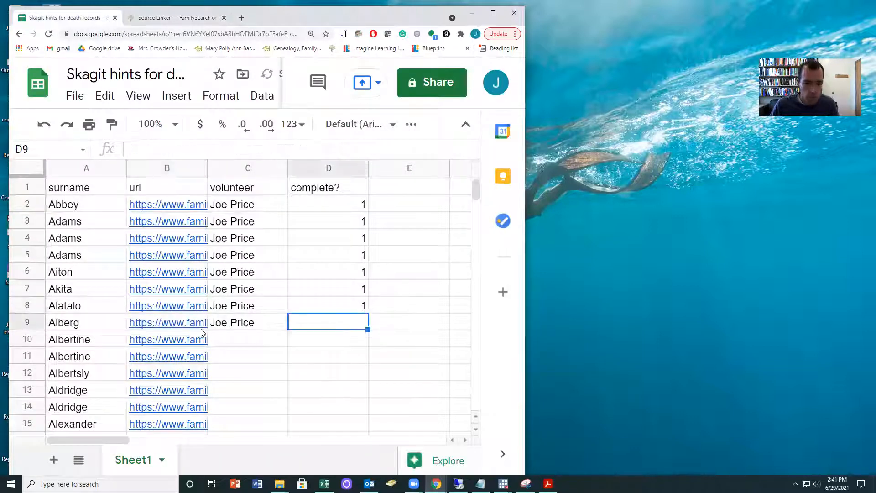
- Open the record link in row 9 and expand the details of the Find A Grave principal and the Family Tree person
click(180, 326)
click(198, 350)
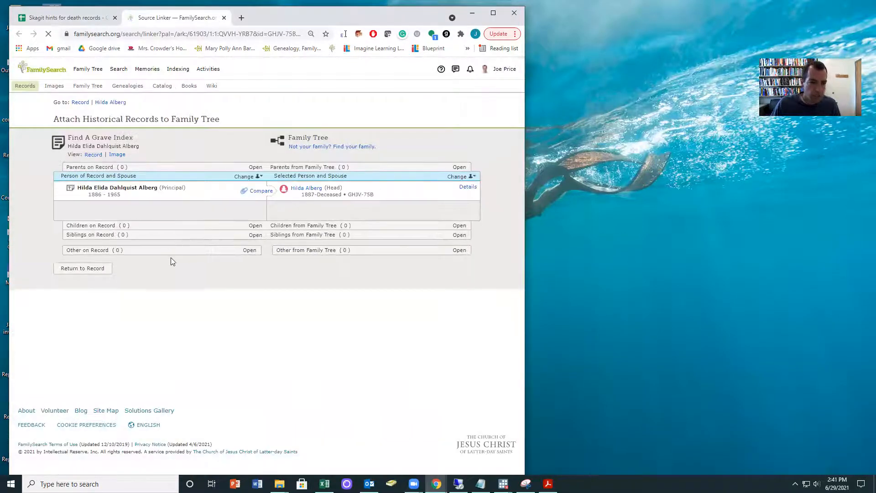
click(467, 187)
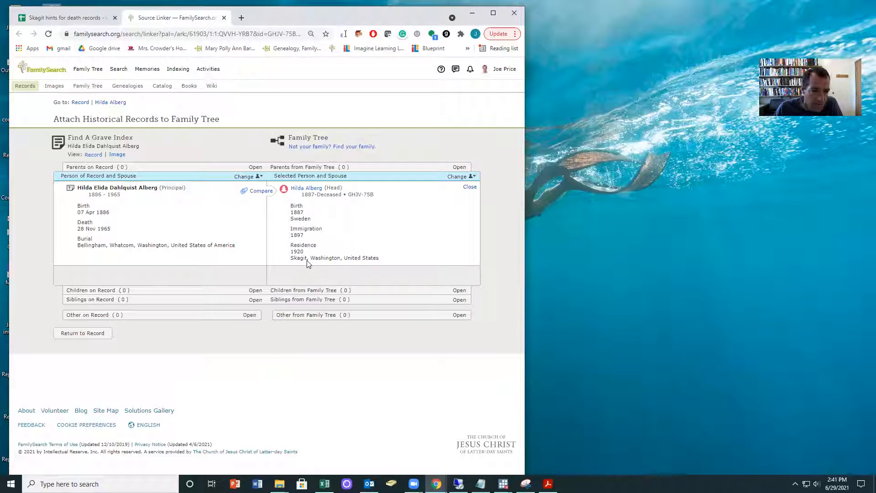
- Open the record's Find A Grave memorial on the partner site and place its window beside the FamilySearch window
click(117, 154)
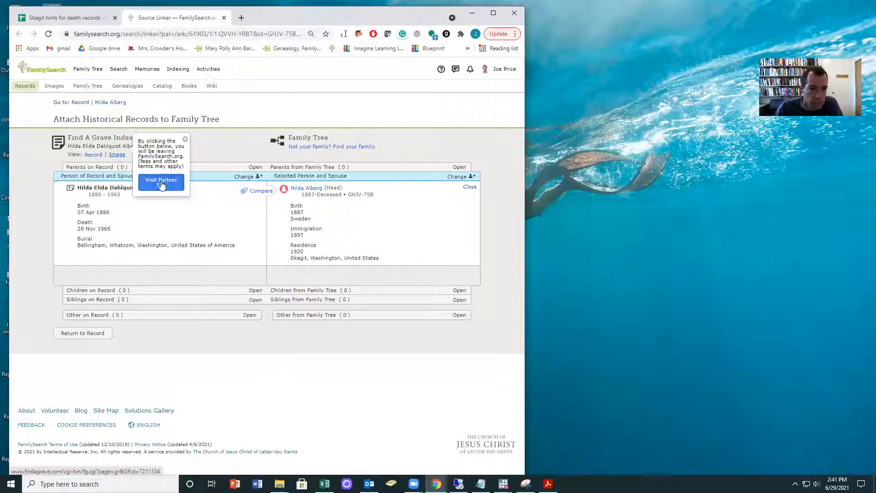
click(170, 183)
drag(271, 19, 559, 20)
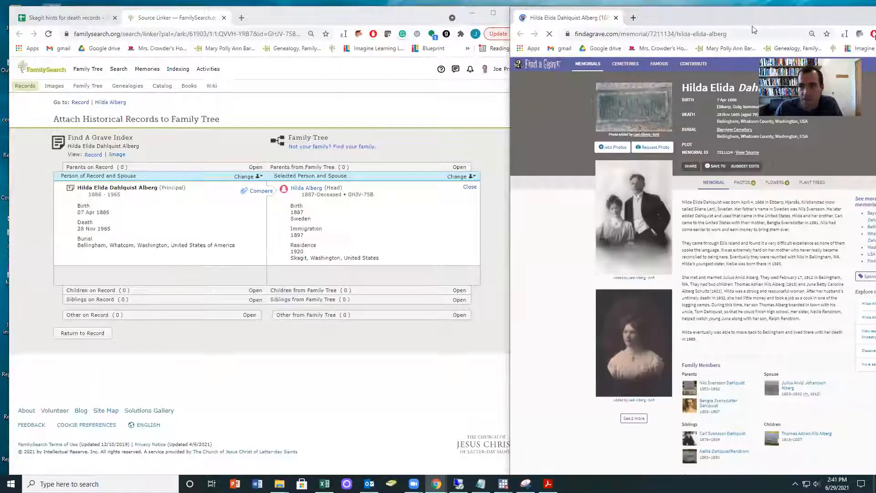
drag(753, 13, 640, 5)
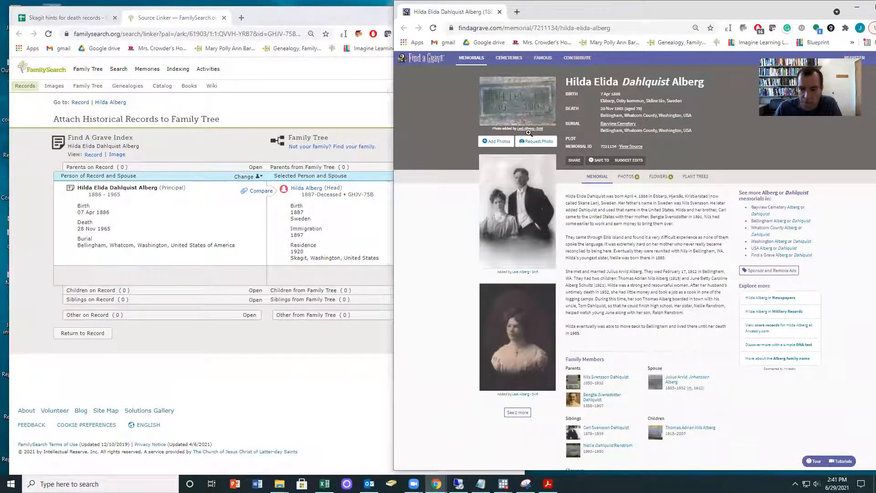
- From the Family Tree person page, search Ancestry for this person and examine the results, previewing the second Social Security Applications and Claims Index entry
click(100, 104)
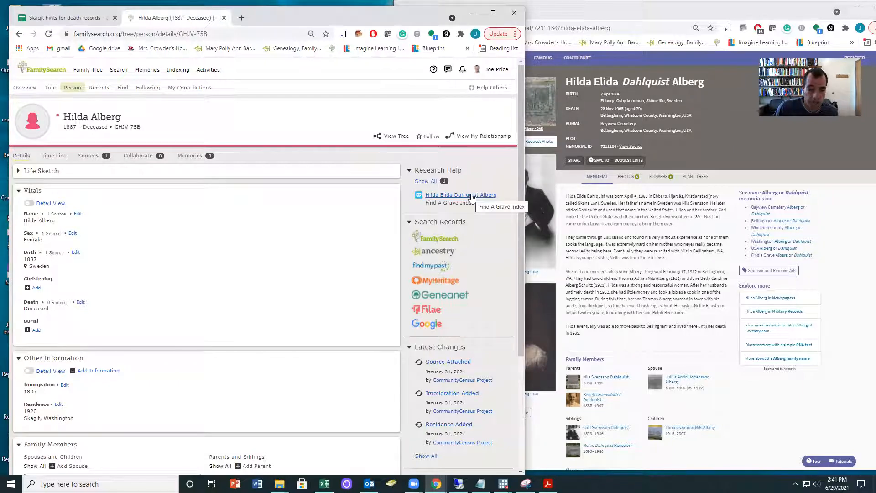
scroll(325, 233, down, 2)
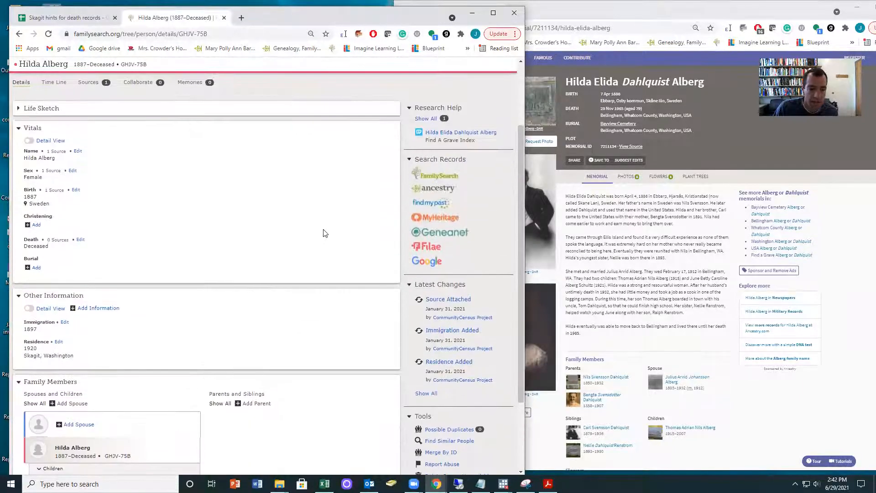
click(432, 191)
drag(270, 19, 562, 13)
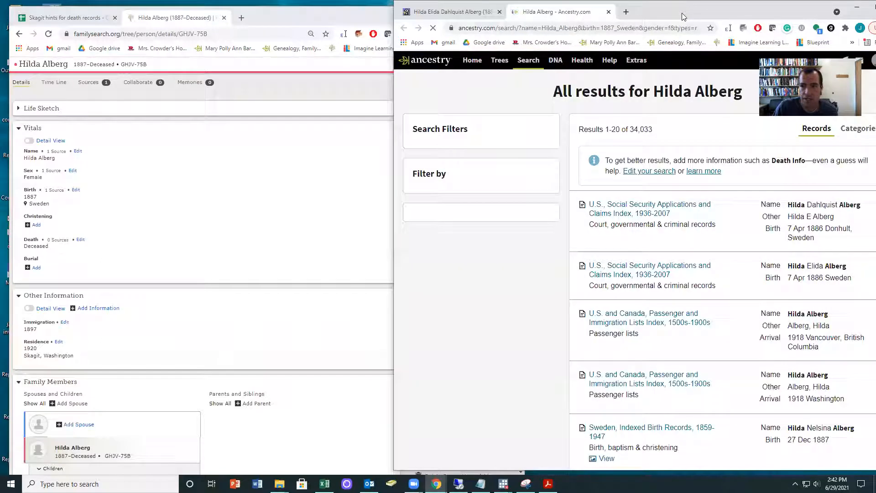
scroll(646, 252, down, 2)
mouse_move(651, 258)
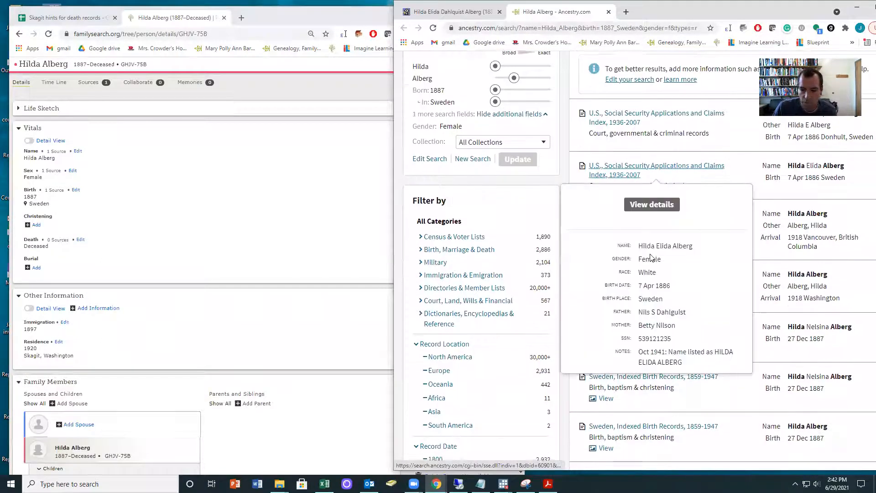
scroll(652, 258, down, 4)
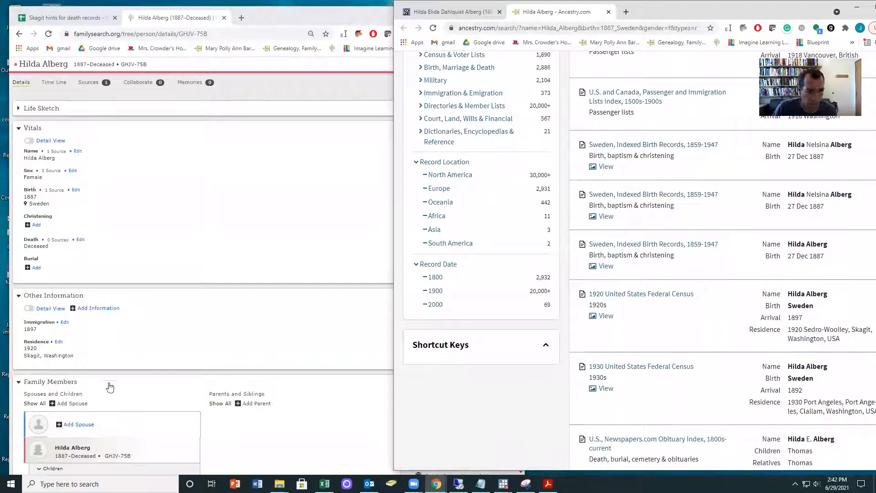
- Open the Ancestry 1920 United States Federal Census record for Sedro-Woolley, Skagit, and examine its details and household members
mouse_move(640, 295)
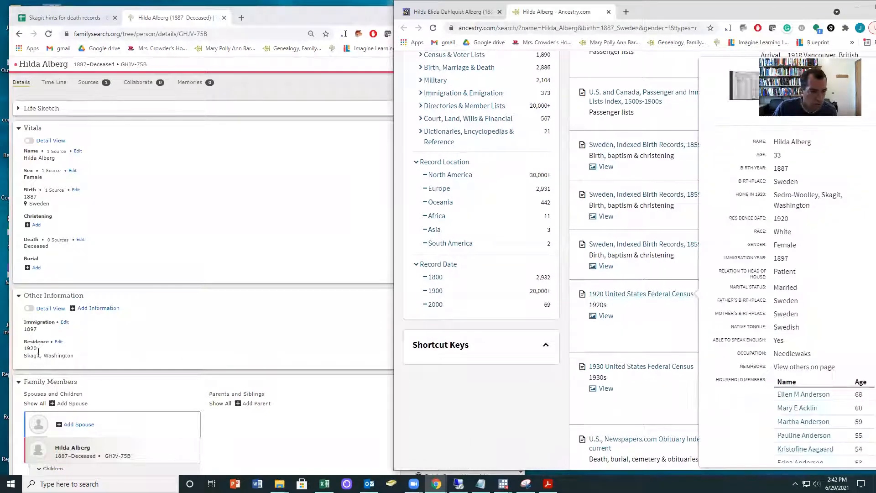
click(620, 299)
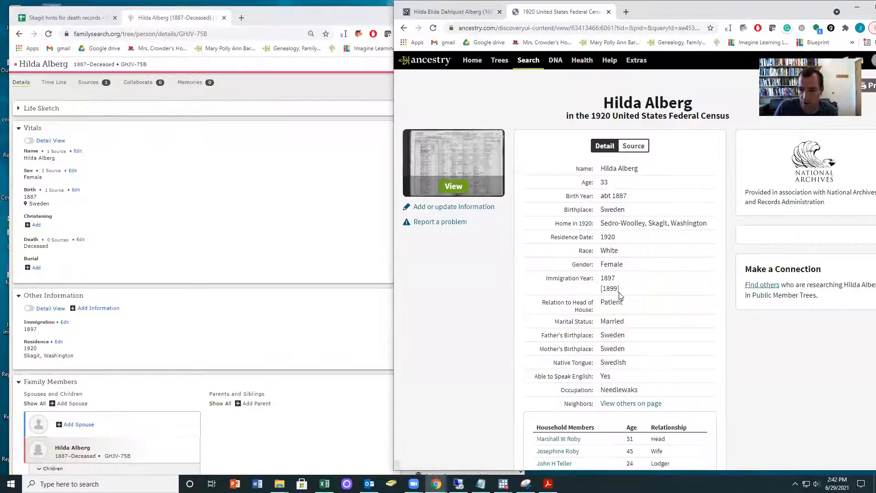
scroll(656, 292, down, 1)
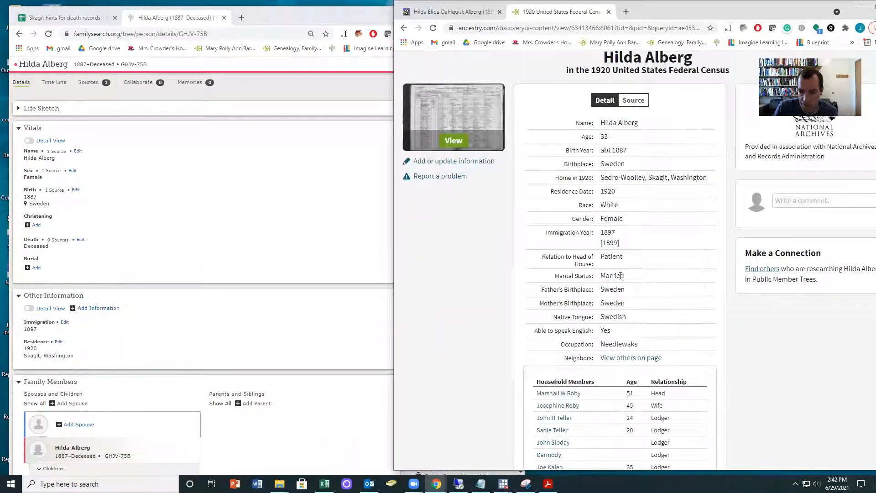
scroll(621, 276, down, 4)
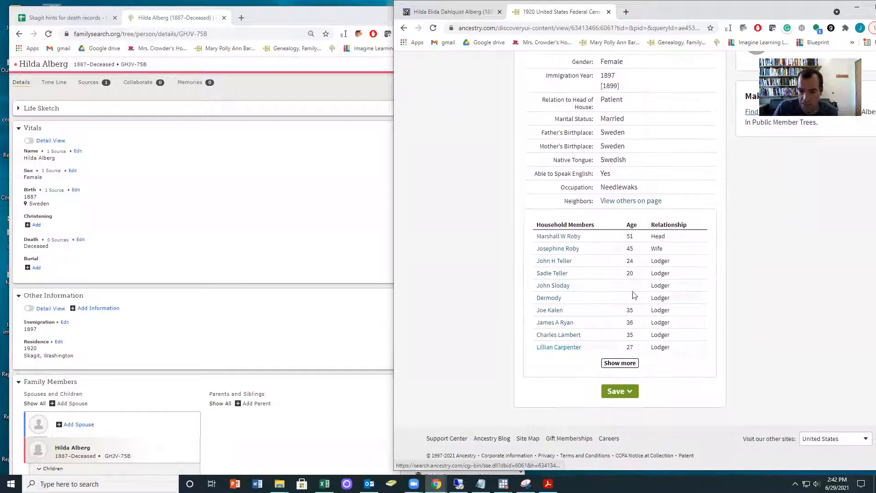
scroll(623, 289, up, 4)
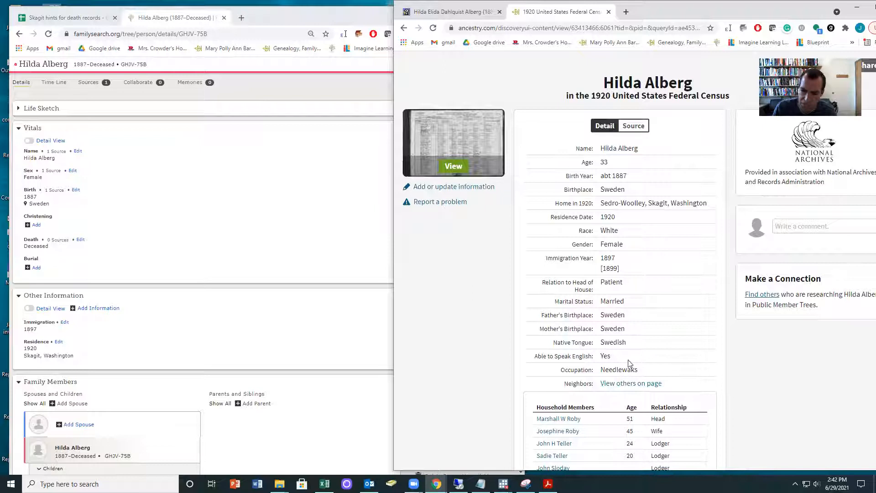
- Find others researching this person in Public Member Trees and open the matching profile from The Alberg Family tree
click(761, 295)
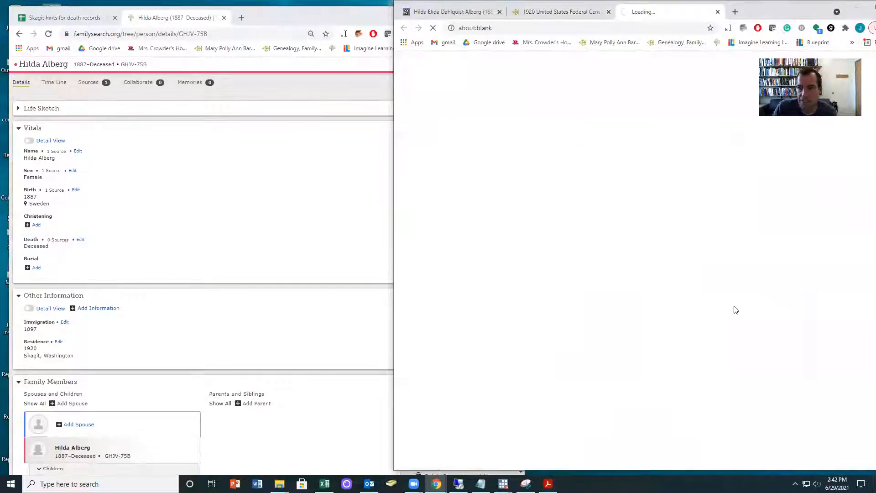
click(549, 15)
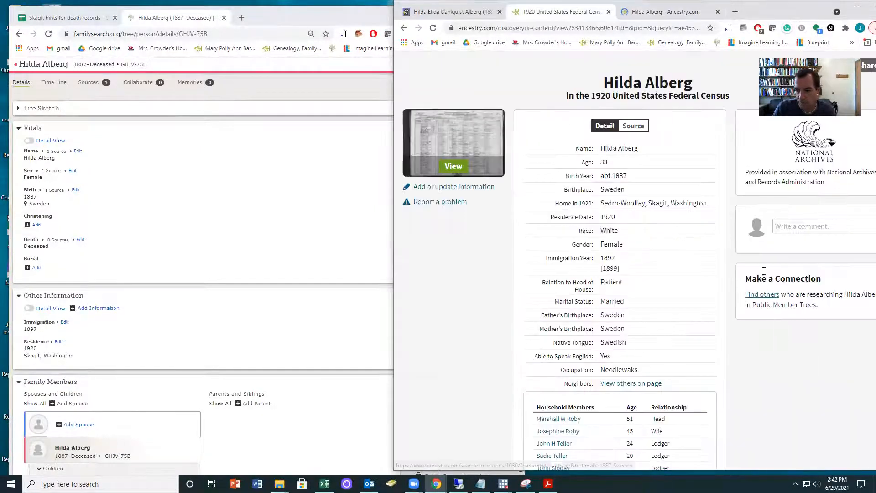
click(653, 12)
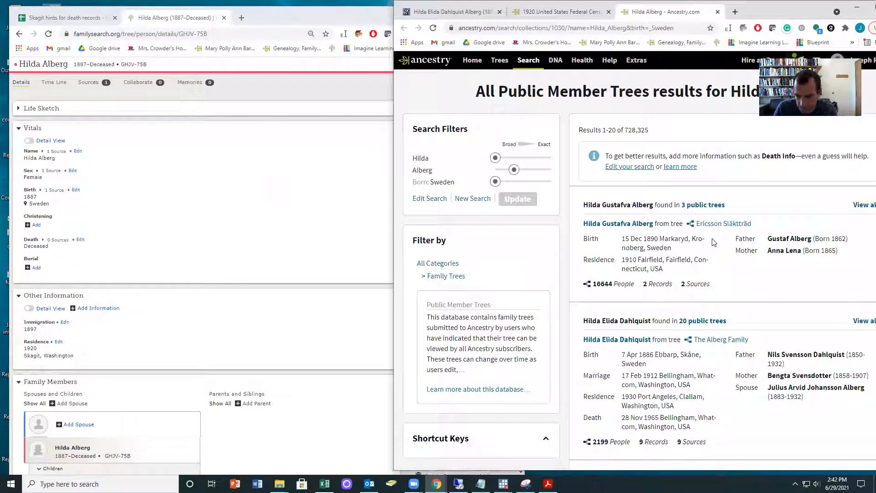
scroll(714, 242, down, 1)
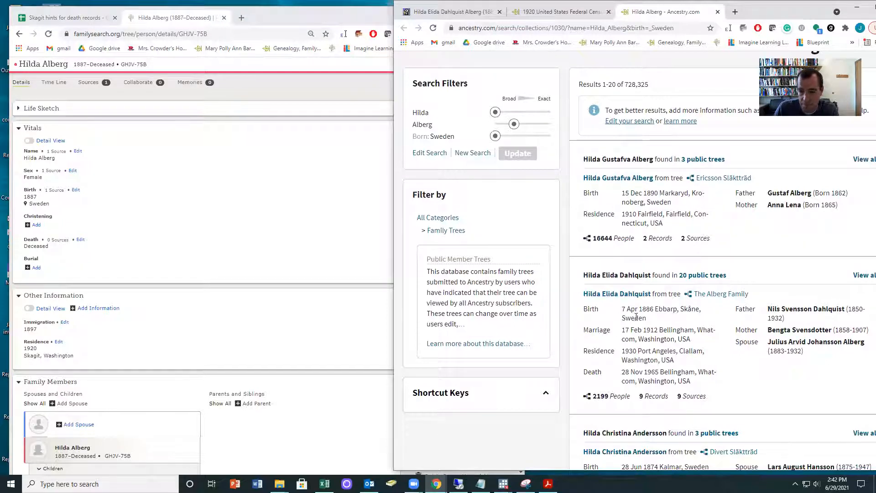
click(616, 295)
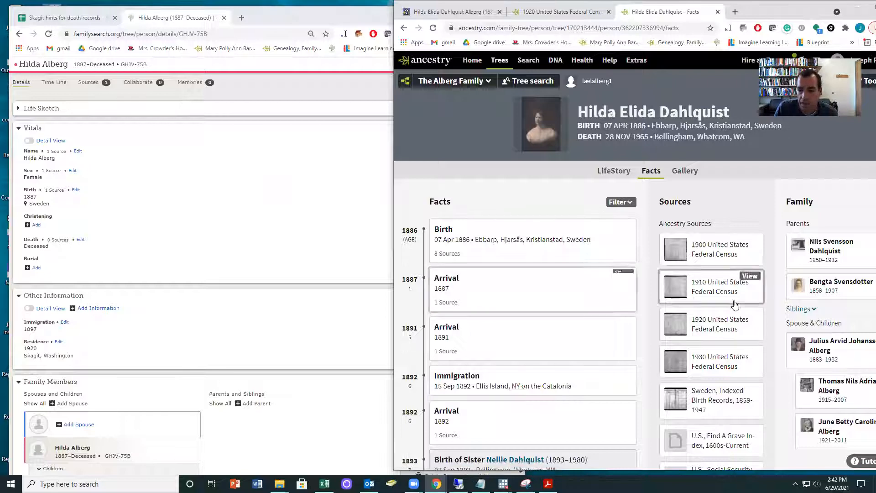
- Examine the tree profile's 1920 United States Federal Census source and compare it with the Sedro-Woolley census record
click(754, 319)
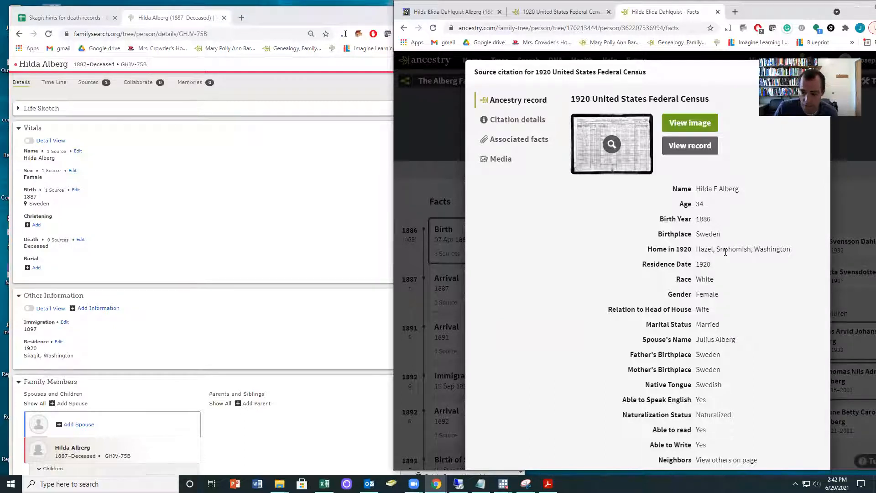
scroll(726, 252, down, 1)
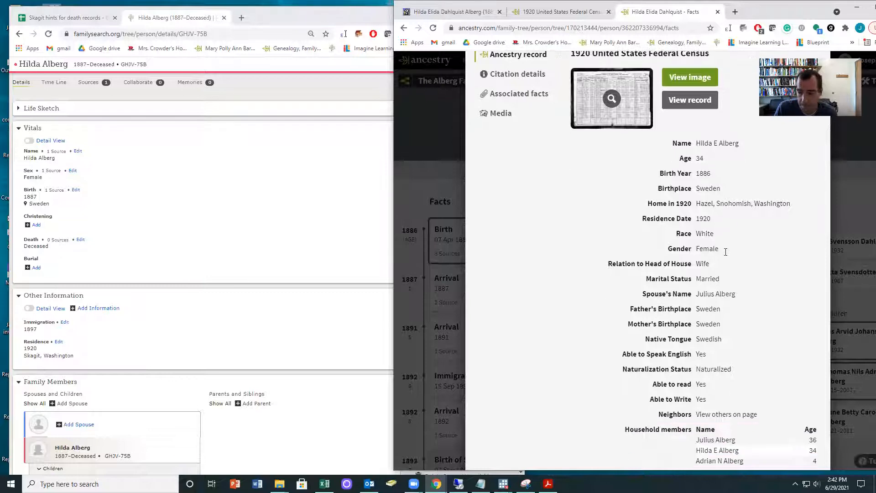
scroll(727, 255, down, 1)
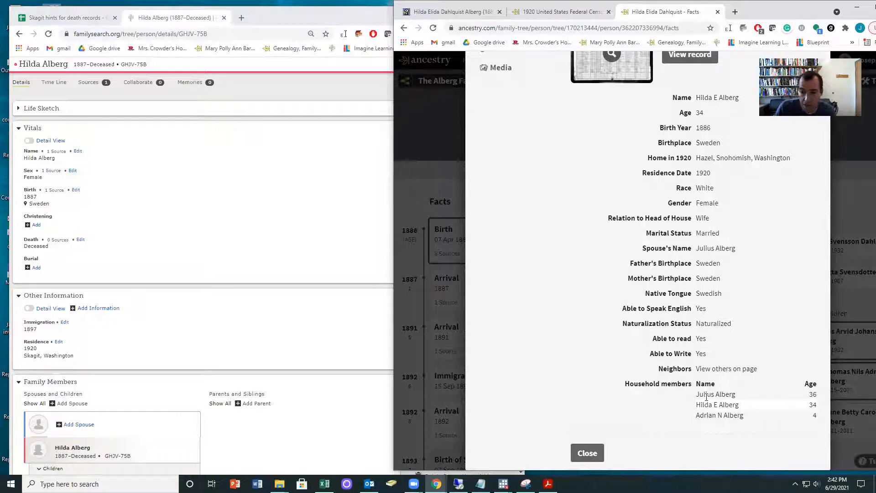
click(555, 12)
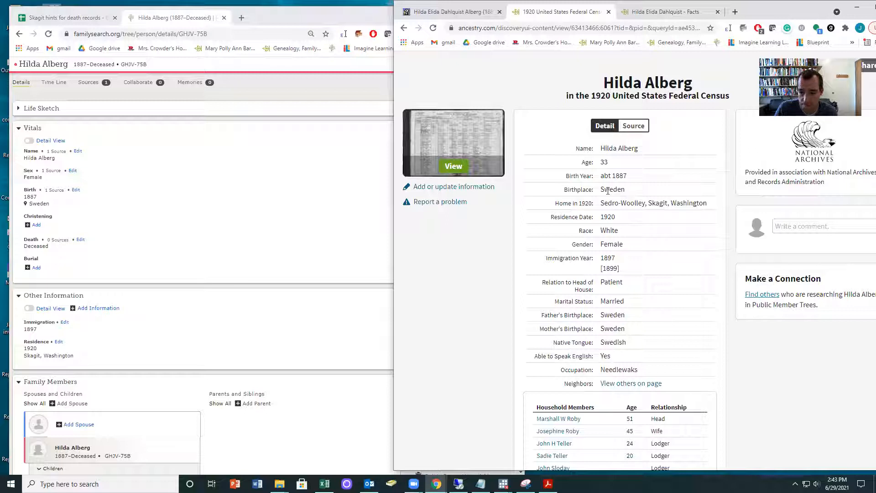
click(648, 12)
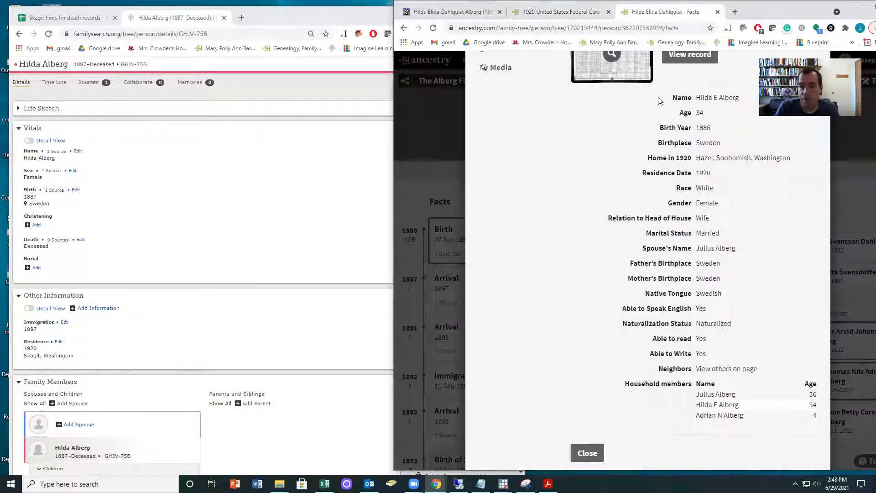
scroll(667, 91, up, 3)
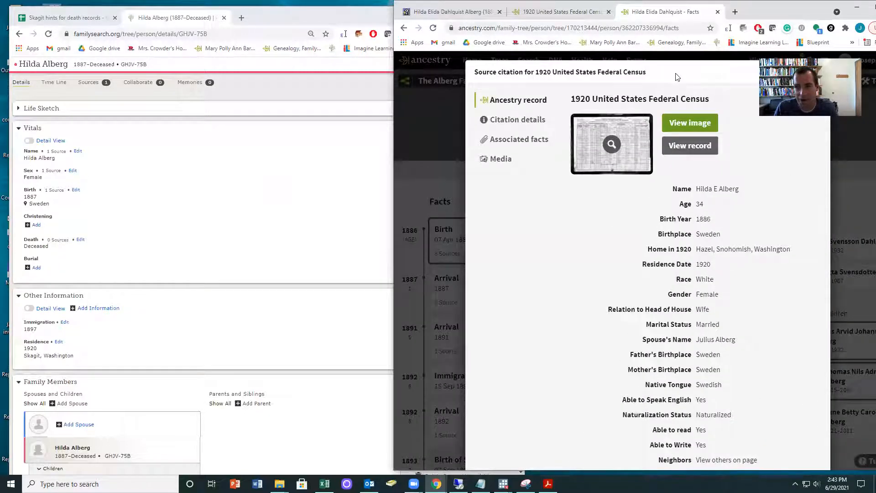
- Close the census citation, then replace the Family Tree person's first and last names with the full birth name from the Ancestry tree
drag(760, 10, 682, 11)
click(742, 70)
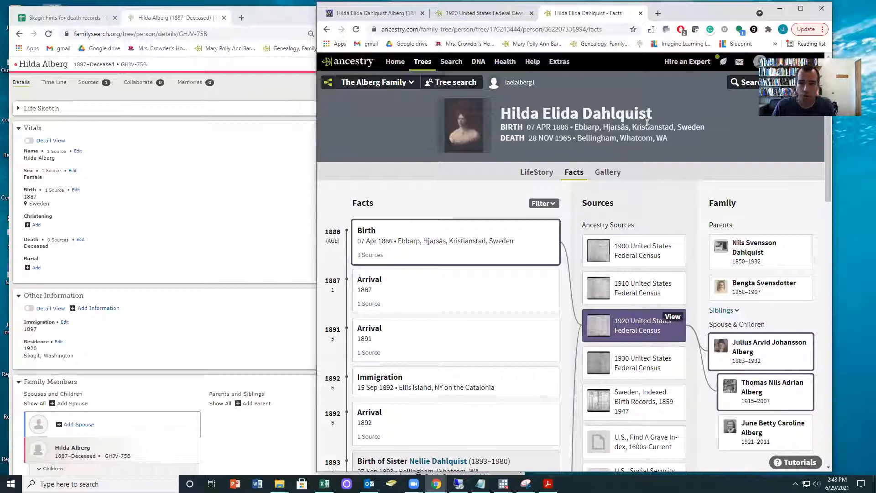
click(79, 153)
double_click(179, 254)
text(Hilda Elida Dahlquist)
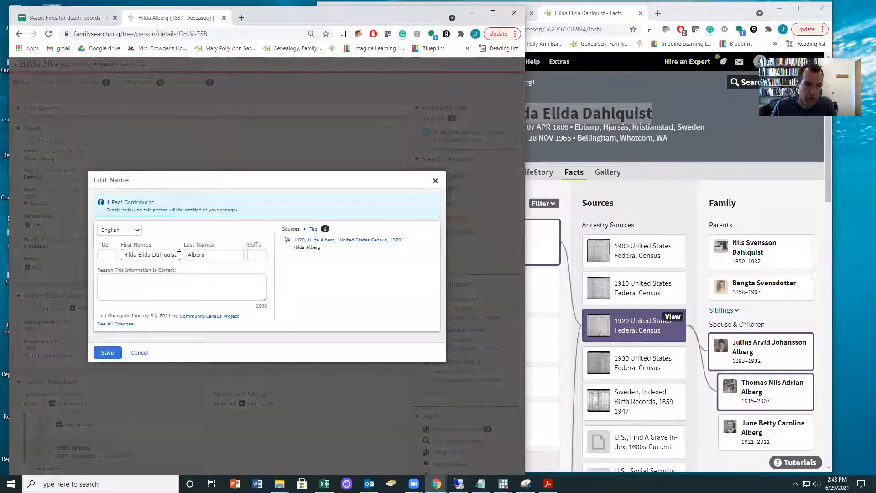
key(ctrl+x)
double_click(197, 254)
key(ctrl+v)
click(108, 354)
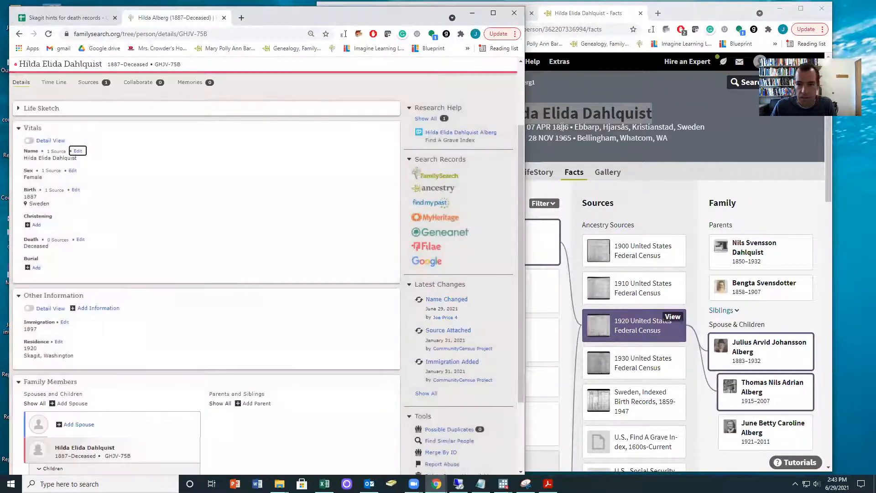
- Copy the birth date from the Ancestry profile into the Family Tree person's birth details, using the standardized date
click(562, 126)
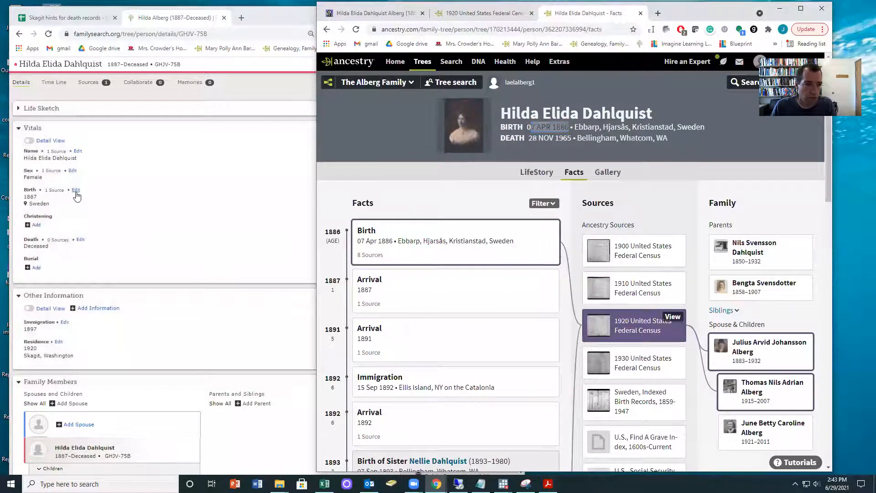
click(76, 190)
key(ctrl+v)
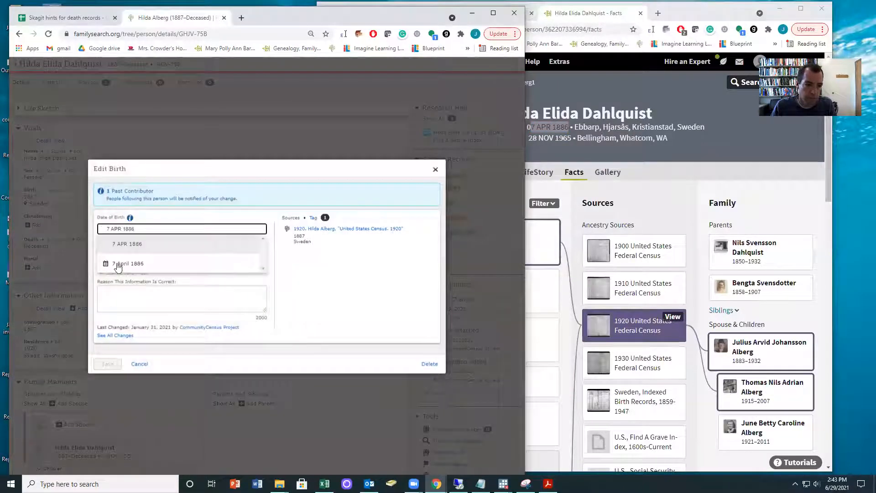
click(116, 265)
- Set the birthplace to Ebbarp, Hjarsås, Kristianstad, Sweden, standardized as Ebbarp, Perstorp, Kristianstad, Sweden, and save the birth details
drag(703, 126, 593, 120)
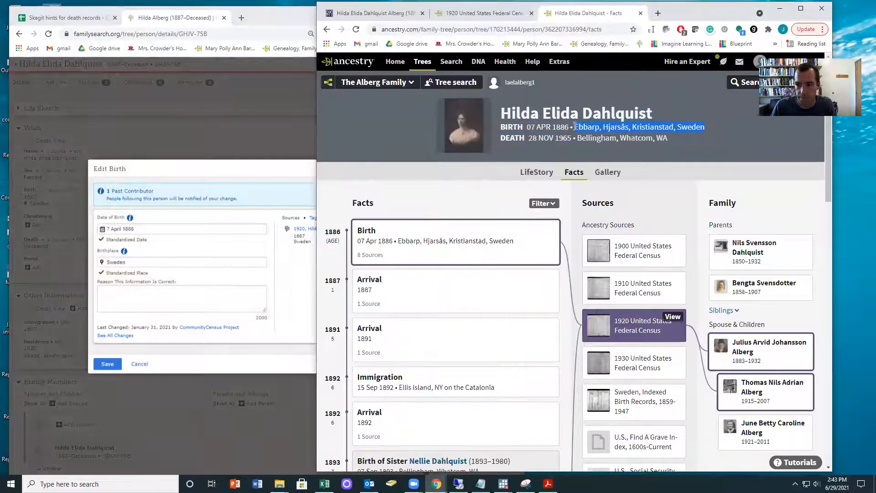
click(187, 262)
key(ctrl+v)
click(120, 296)
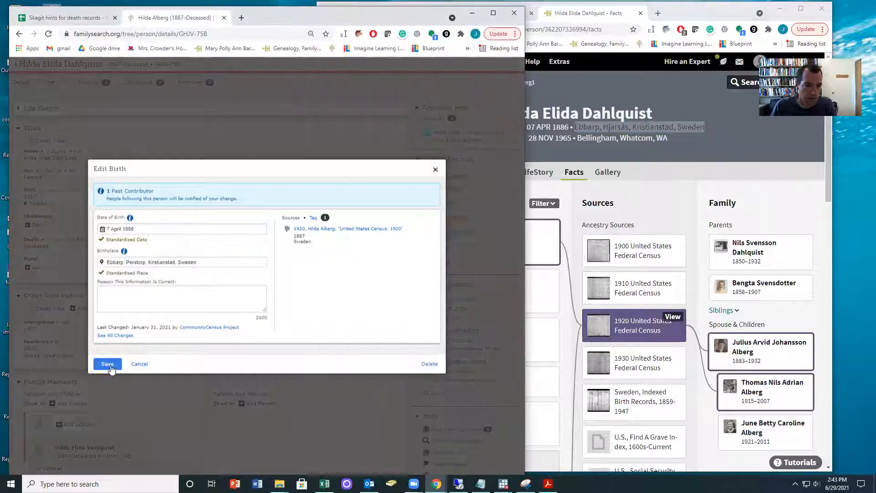
triple_click(128, 262)
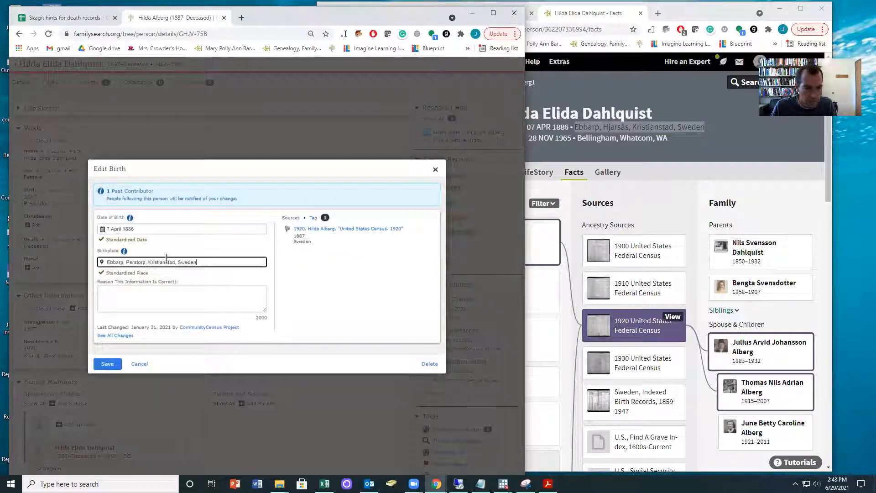
key(ctrl+v)
click(165, 244)
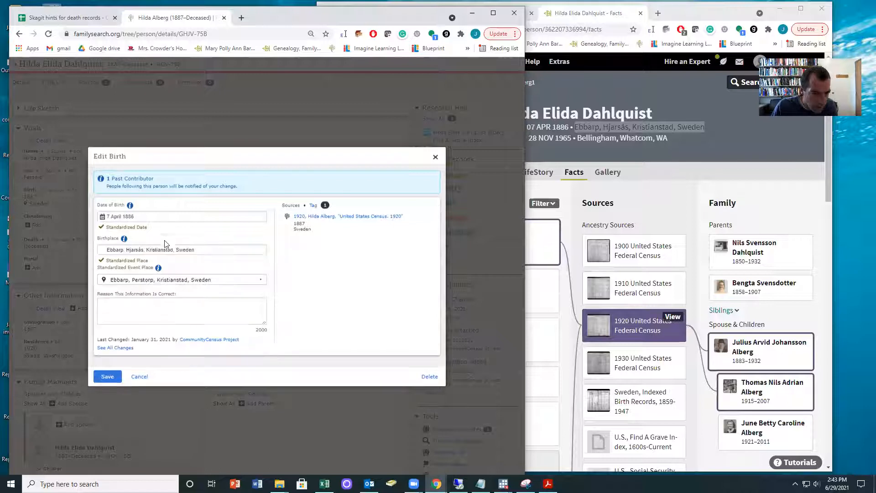
click(106, 377)
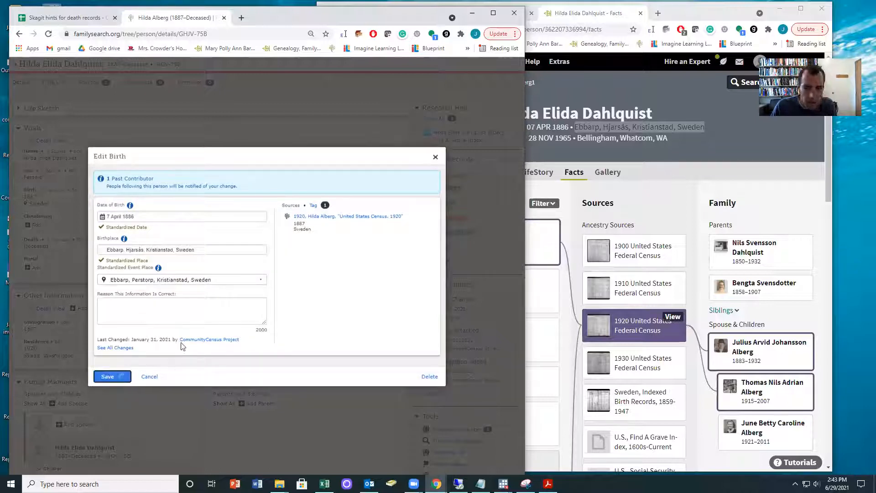
click(449, 134)
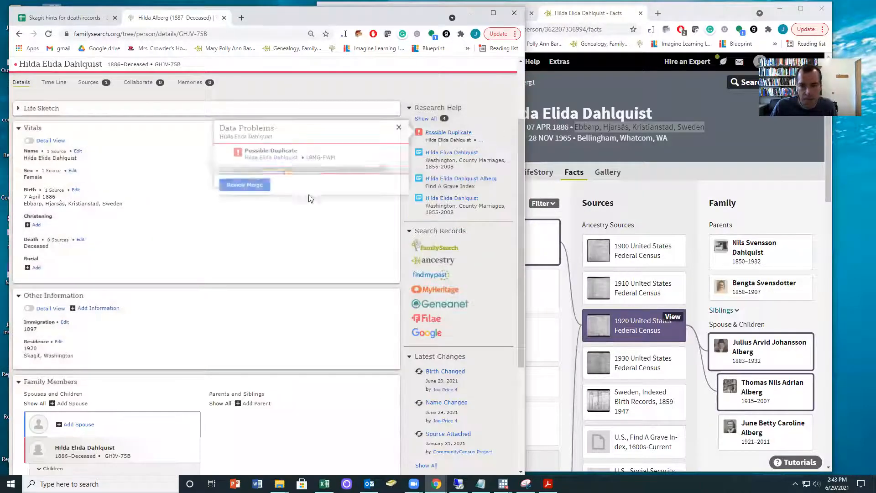
click(234, 179)
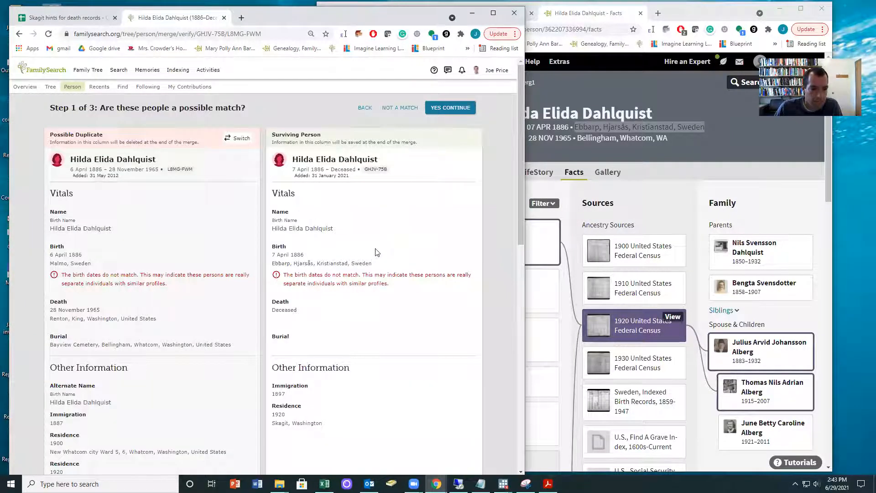
scroll(365, 254, down, 2)
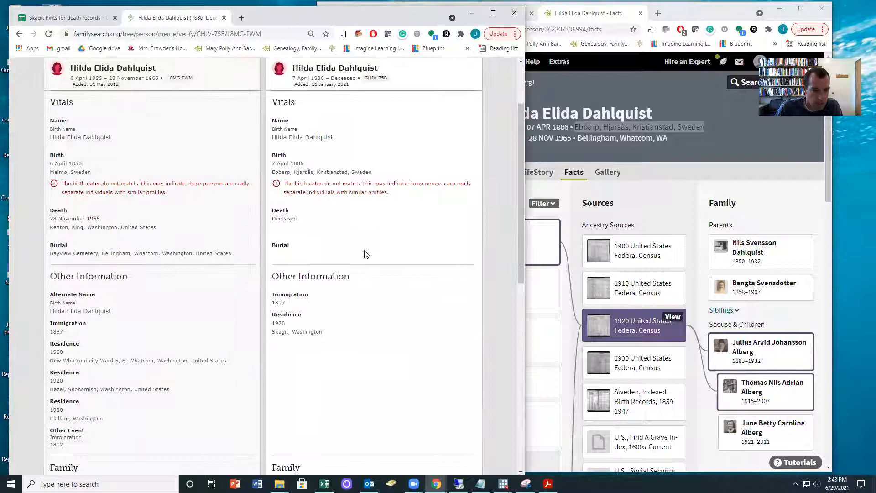
scroll(365, 254, up, 2)
click(237, 137)
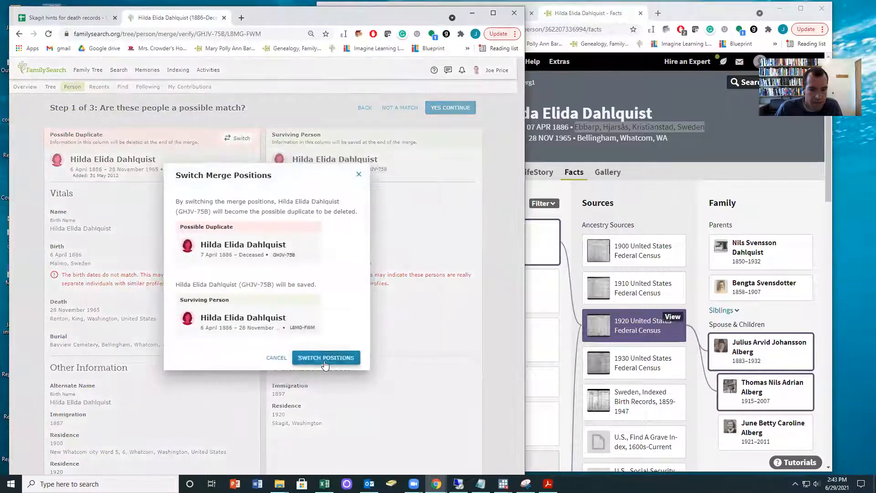
click(325, 358)
- Accept the two profiles as a match, complete the merge into L8MG-FWM, and review the surviving person's details
scroll(399, 228, down, 15)
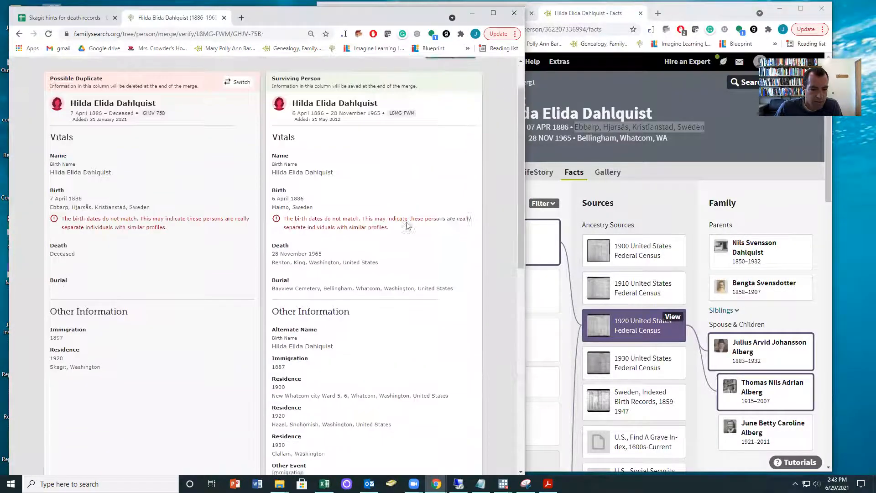
click(450, 462)
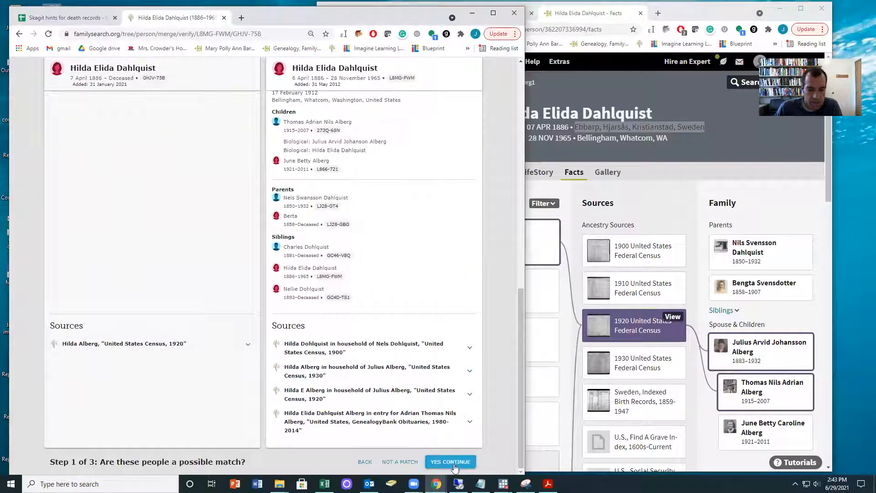
scroll(402, 320, down, 10)
scroll(460, 441, down, 1)
click(455, 461)
click(66, 255)
click(438, 107)
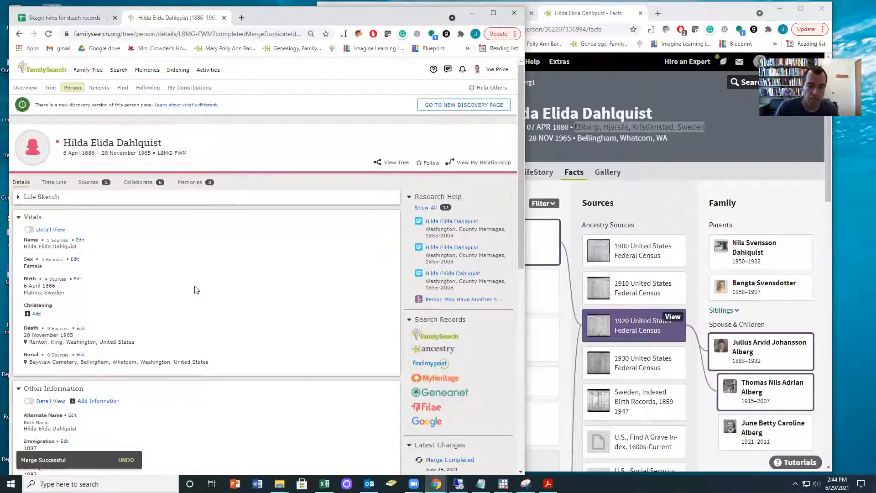
scroll(227, 272, down, 12)
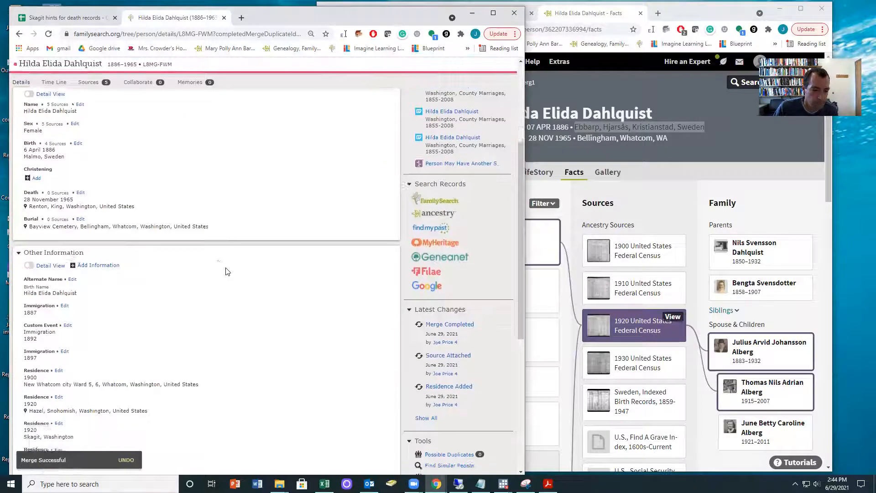
scroll(227, 271, up, 5)
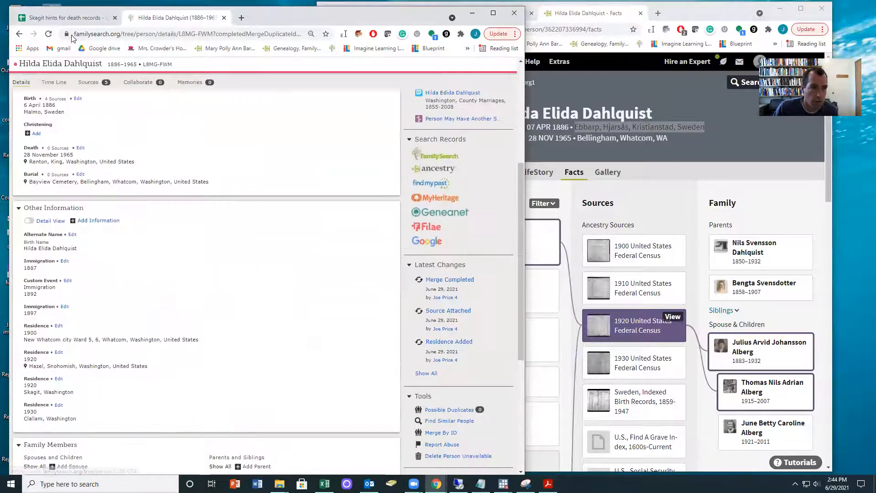
- Mark row 9 of the hints spreadsheet complete with 1 and copy the volunteer name down to row 10
click(58, 18)
click(323, 322)
text(1)
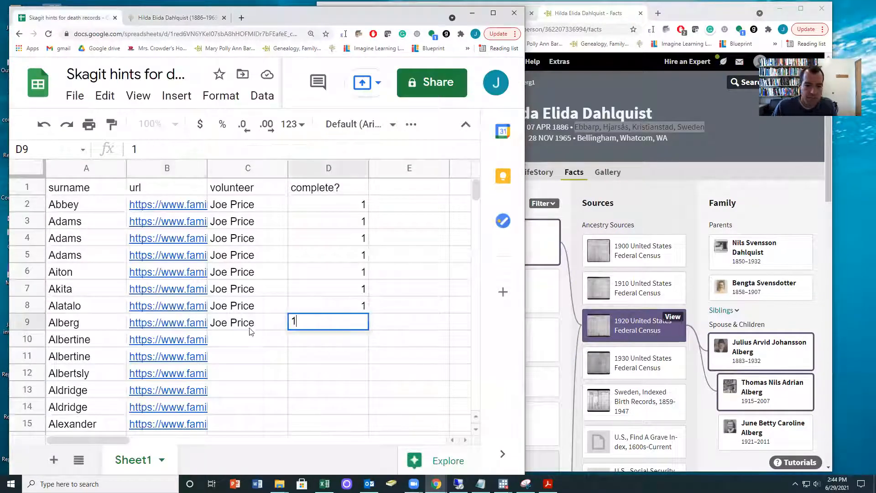
drag(248, 328, 250, 338)
- Open the record link in row 10 and expand the details of the principal person for comparison with Family Tree
click(182, 340)
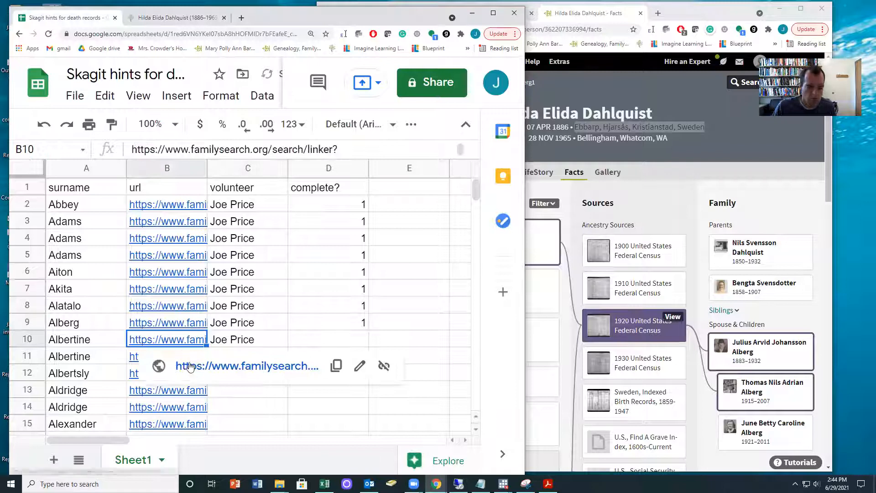
click(205, 366)
click(332, 18)
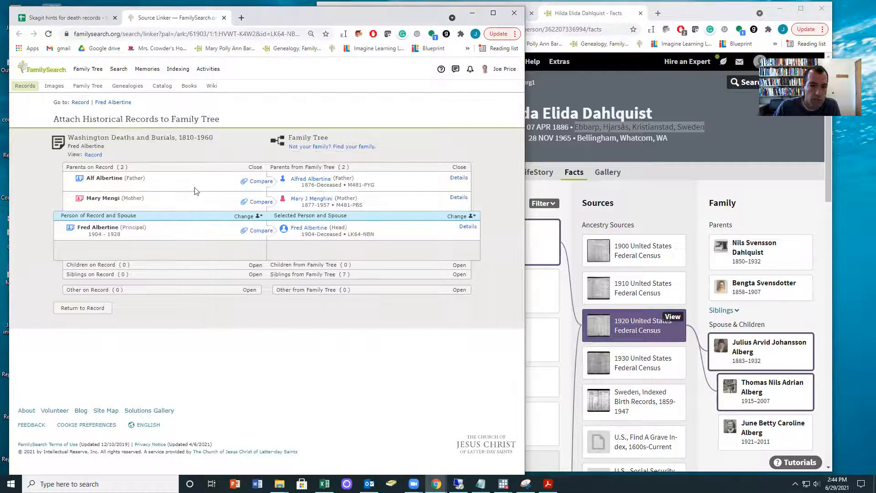
click(468, 227)
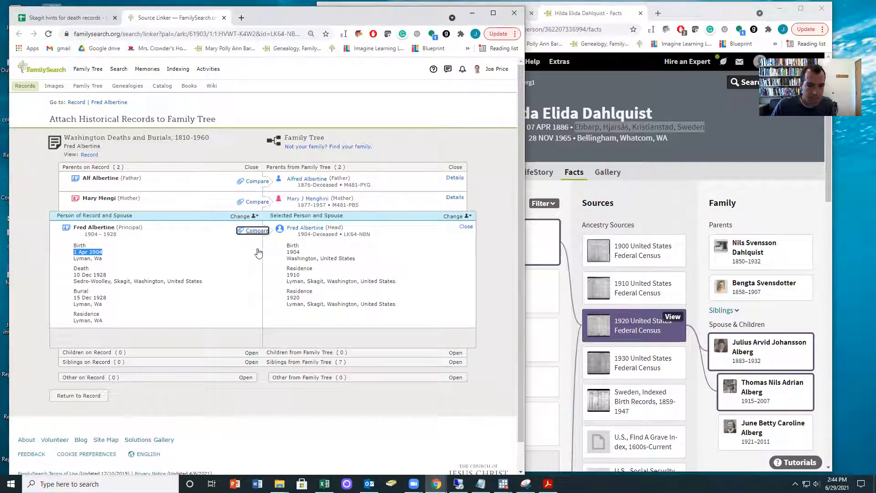
- Add the record's residence, burial and death information to the principal person in Family Tree and attach the record
click(263, 357)
click(262, 334)
click(260, 310)
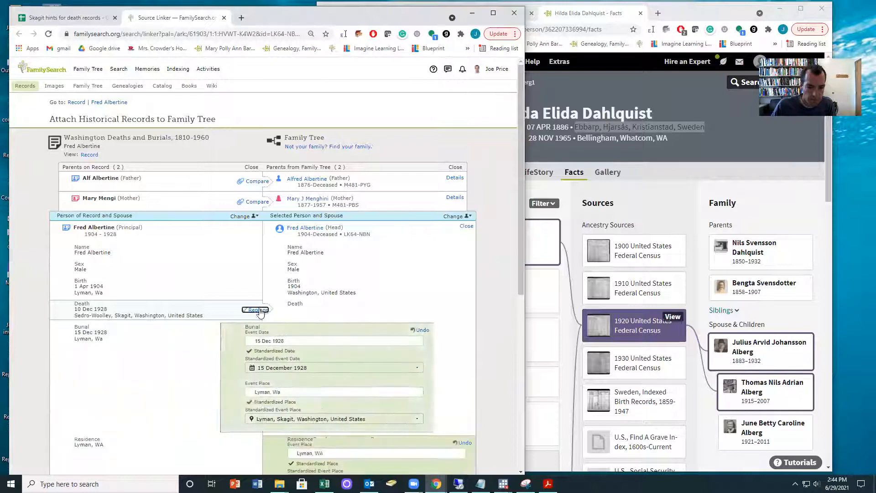
scroll(320, 324, down, 8)
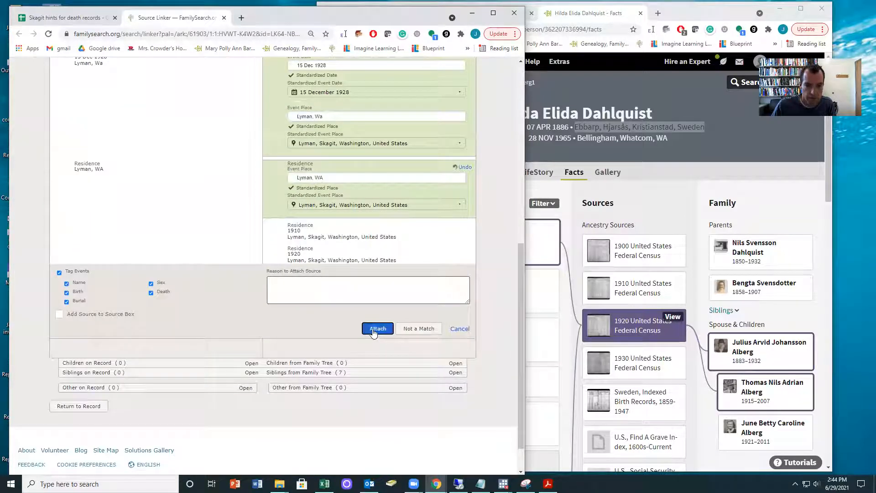
click(373, 331)
- Attach the death record to the mother and the father in Family Tree
click(261, 202)
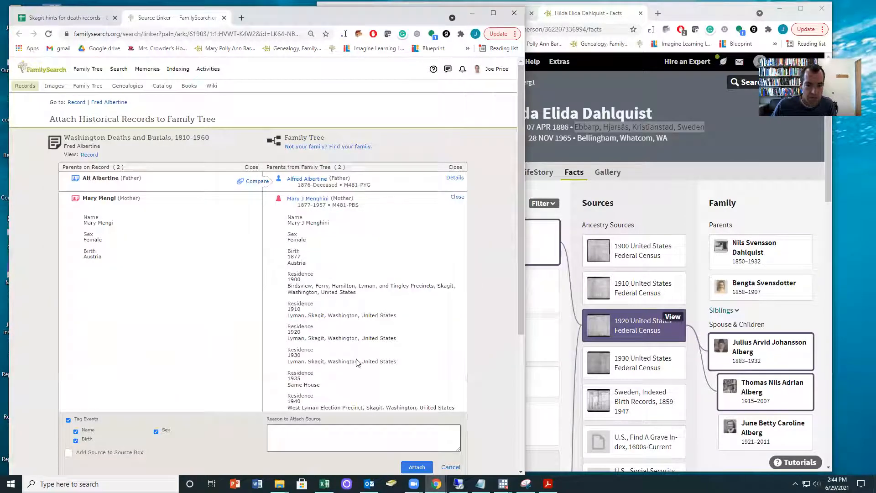
click(410, 468)
click(258, 183)
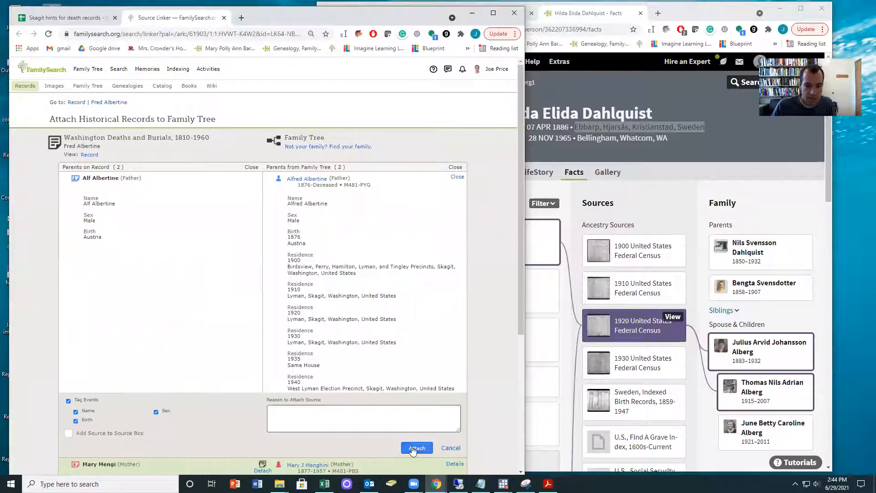
click(414, 449)
- On the principal's person page, set the full birth date and the birthplace Lyman, Skagit, Washington, United States, and save
mouse_move(309, 228)
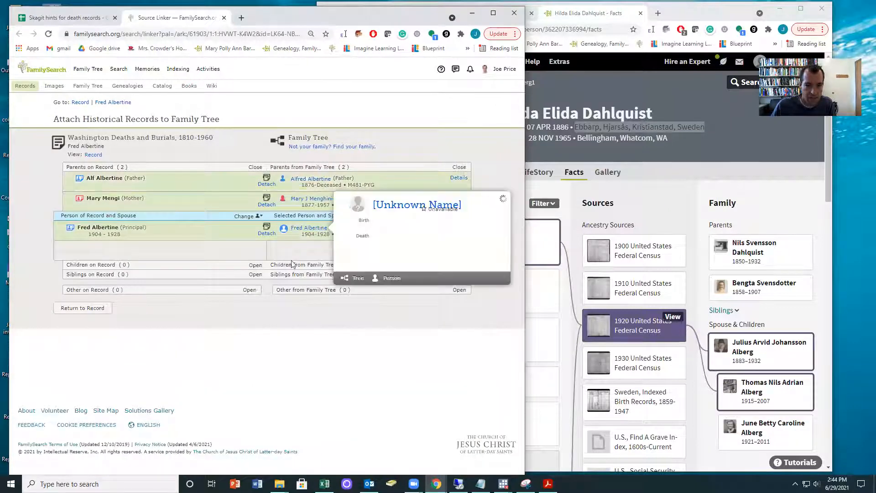
click(393, 285)
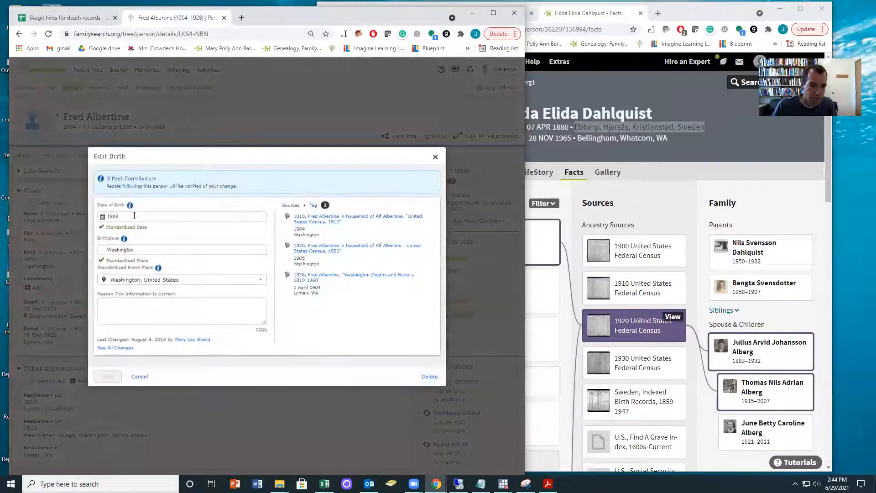
click(133, 215)
text(1 Apr 1904)
click(122, 251)
text(Lyman Washington)
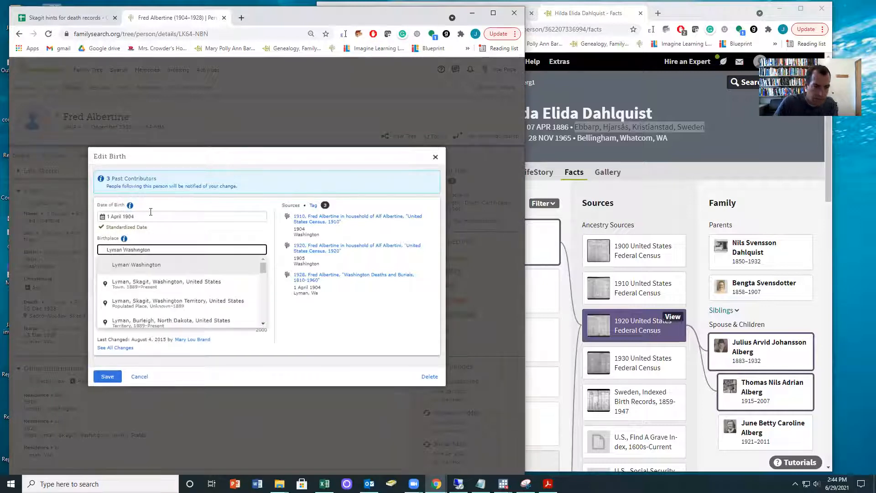
click(146, 282)
click(107, 376)
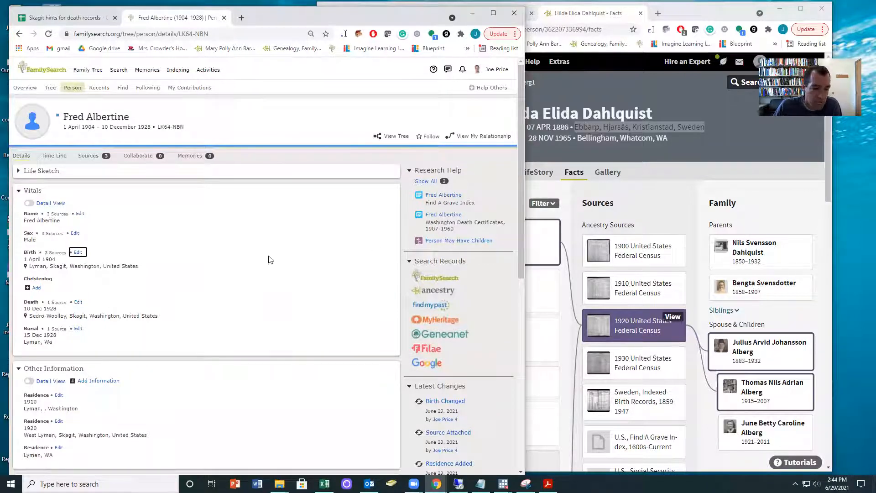
- Review the person's details and family members, and mark row 10 of the hints spreadsheet complete with 1
scroll(271, 259, down, 6)
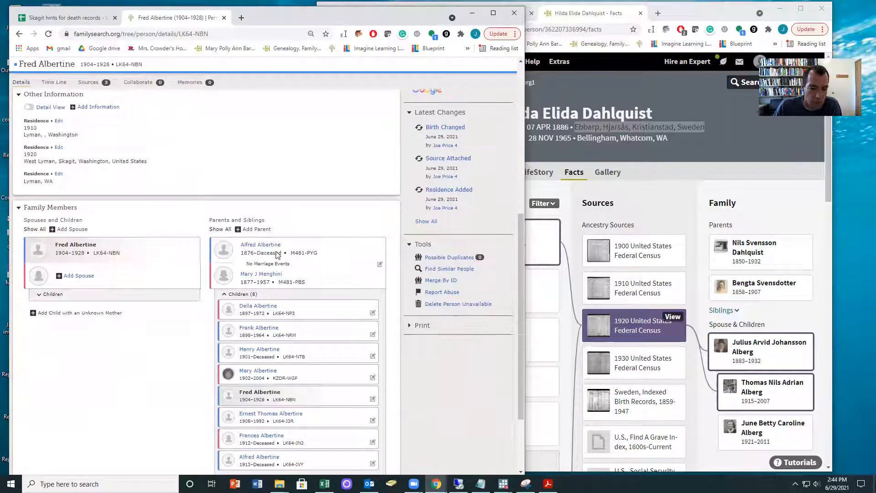
scroll(276, 255, up, 5)
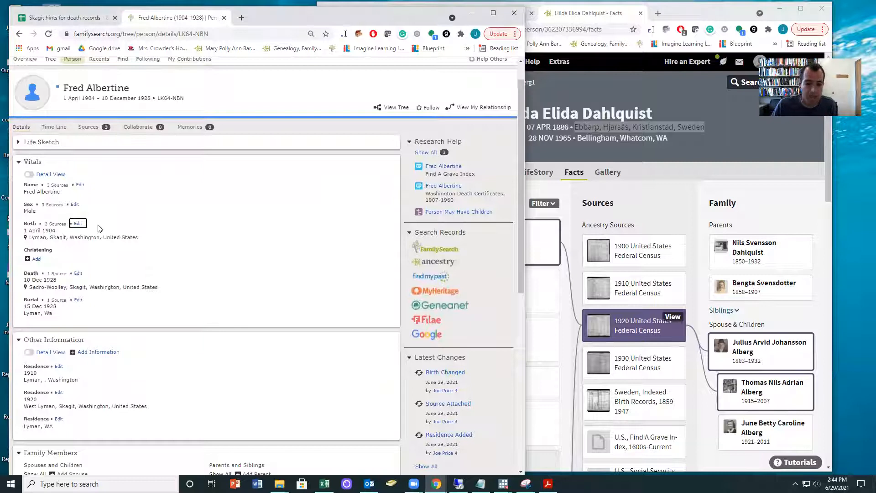
click(58, 19)
click(332, 344)
text(1)
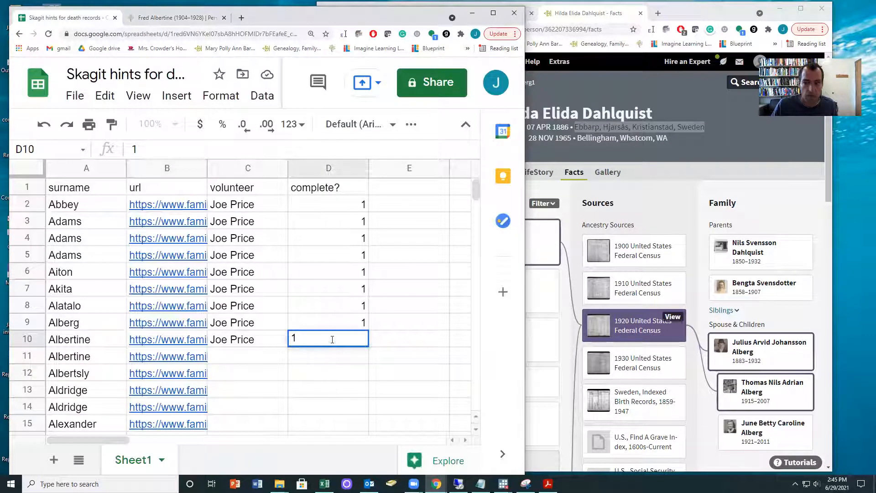